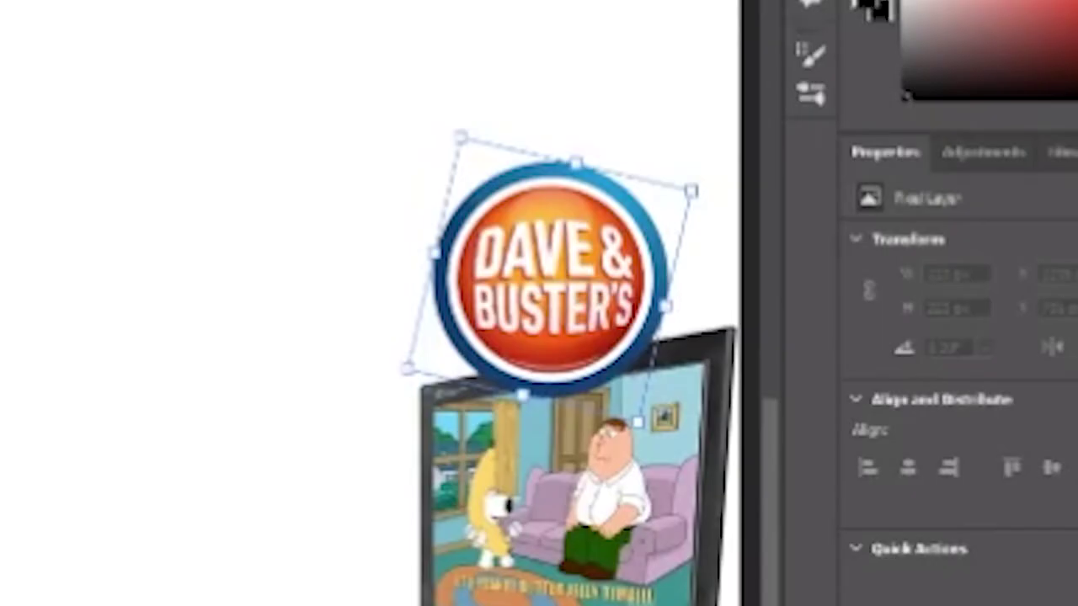
Position the rotated Dave & Buster's logo on top of the television picture and apply the transform
mouse_move(608, 199)
mouse_down()
mouse_move(612, 160)
mouse_move(619, 181)
mouse_up()
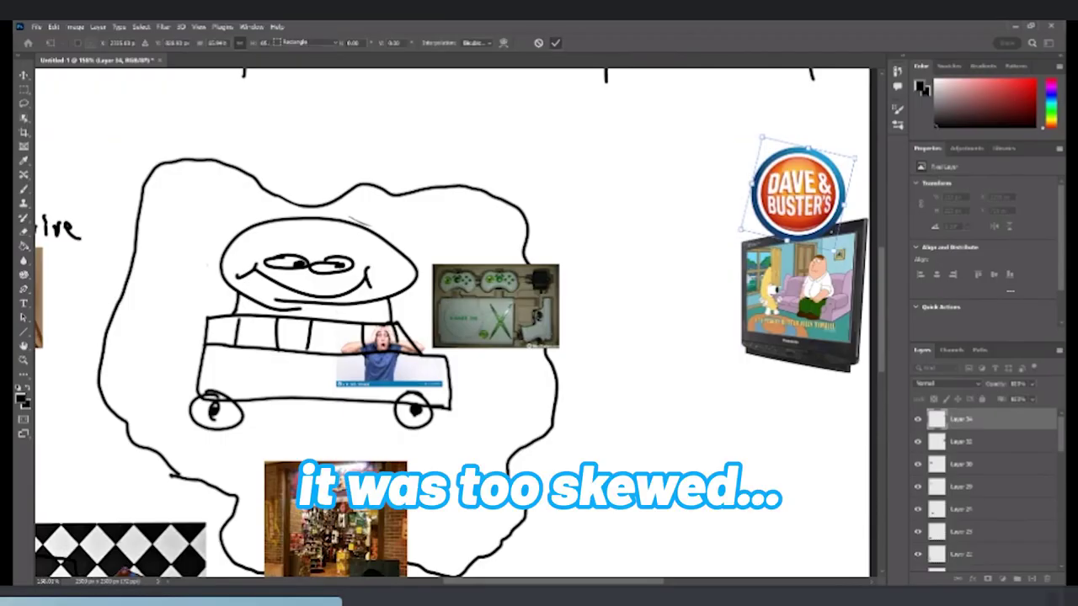
key(Return)
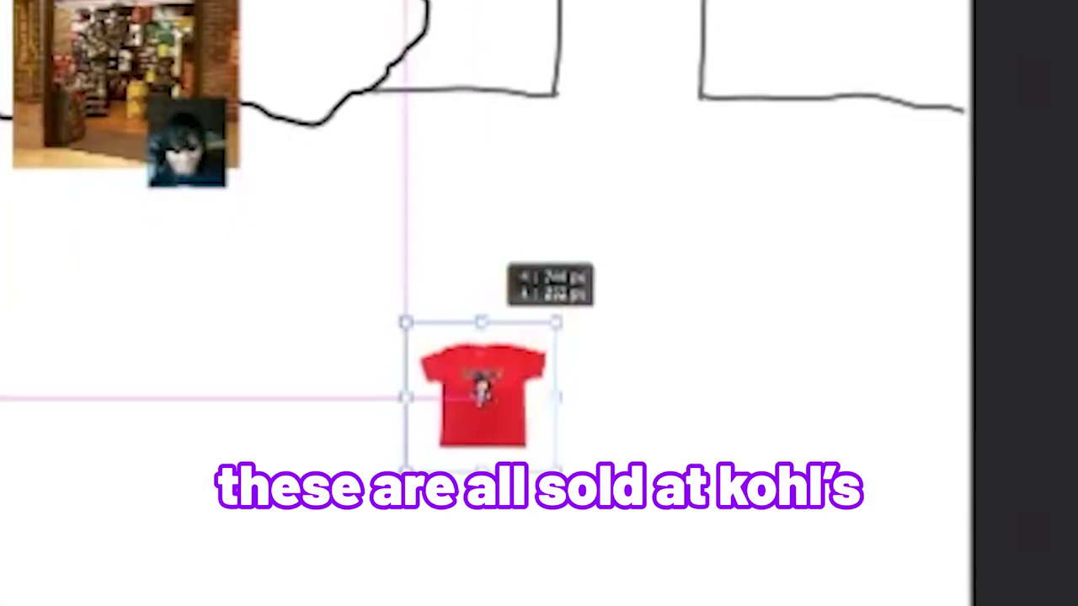
Place the red T-shirt in the middle of the shirt row and shrink the Gucci T-shirt beneath the black shirt
drag(479, 385, 519, 310)
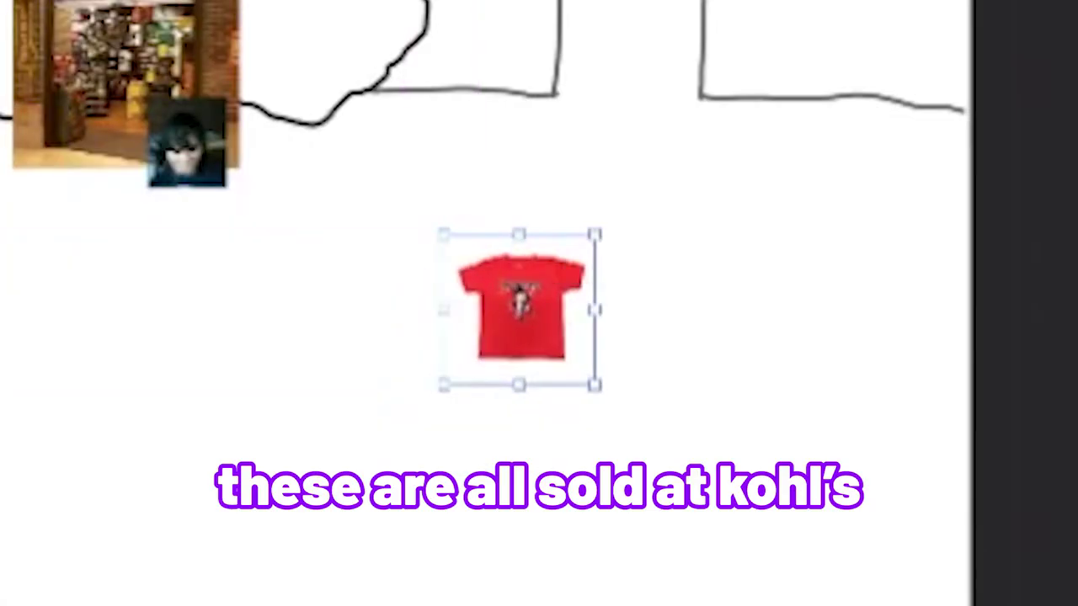
key(Return)
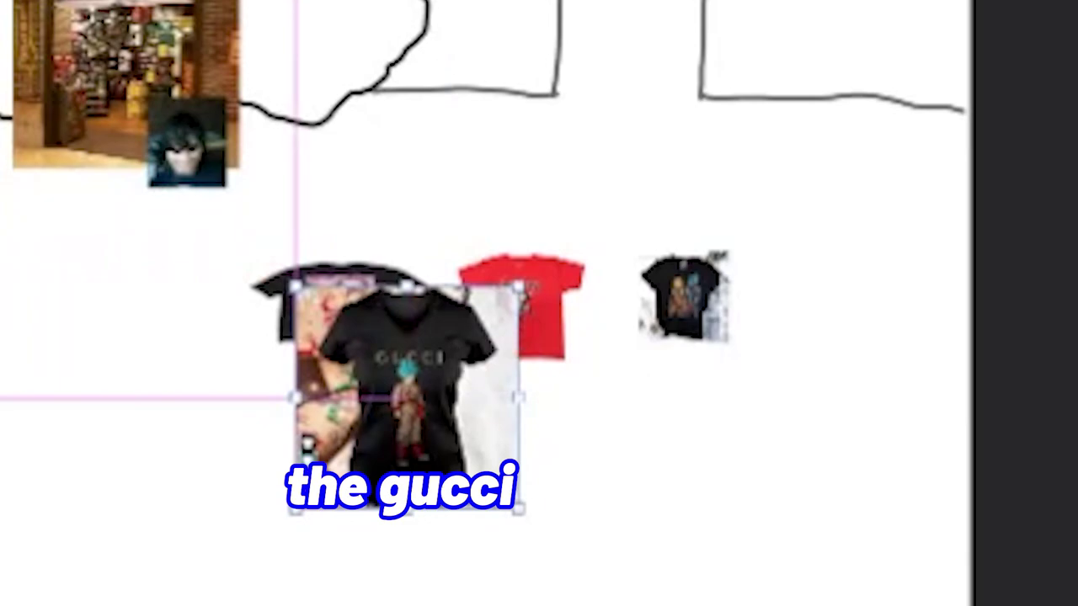
drag(530, 284, 426, 378)
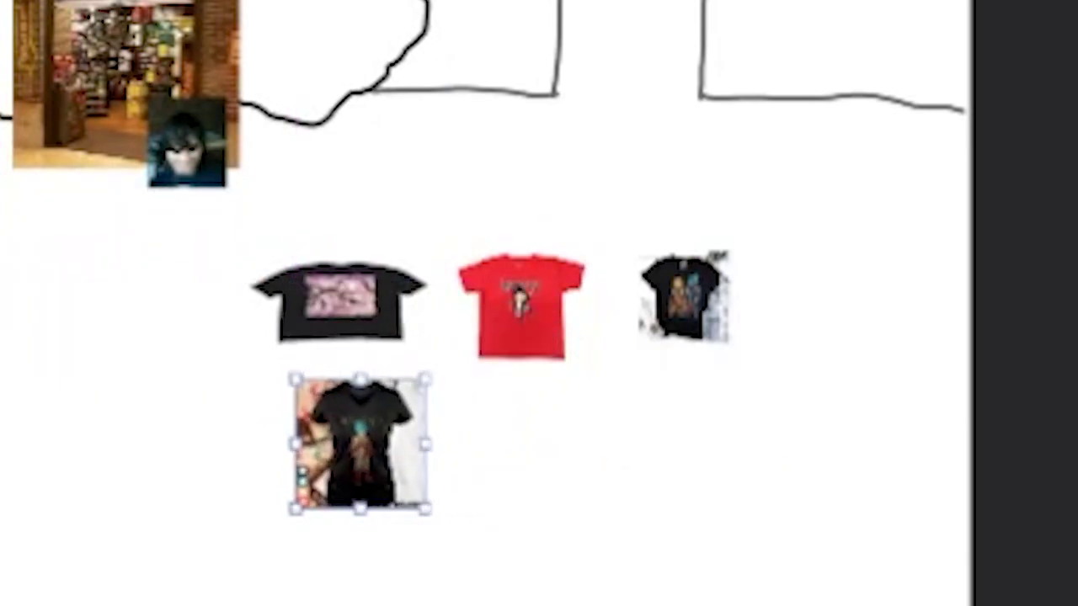
drag(359, 426, 359, 393)
drag(383, 348, 364, 367)
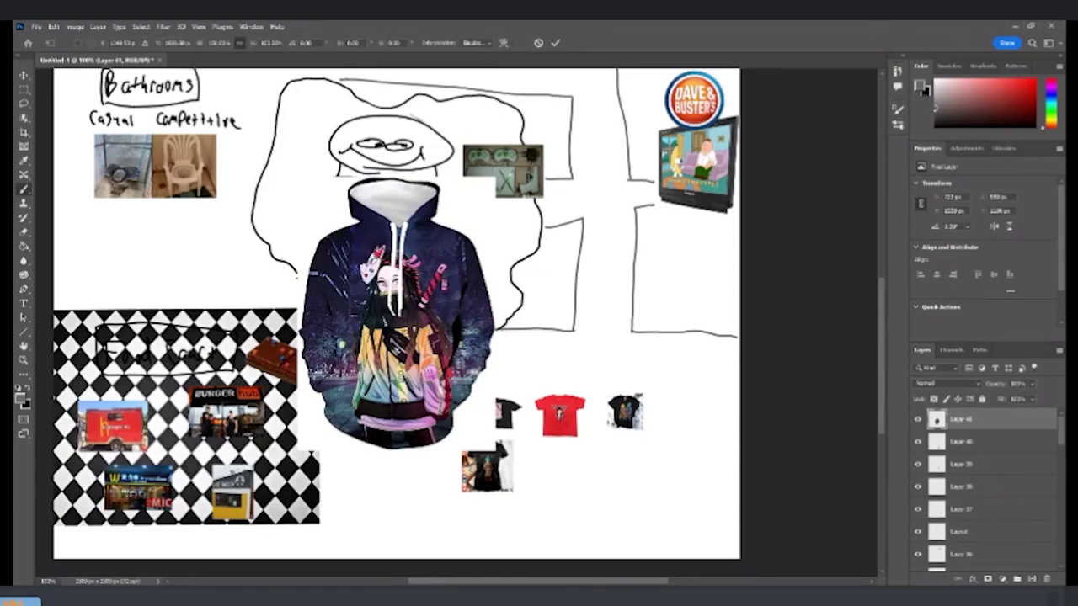
Shrink the anime hoodie into the second shirt row, then paste another black T-shirt and place it to the hoodie's right
mouse_move(497, 178)
mouse_down()
mouse_move(458, 211)
mouse_move(337, 385)
mouse_move(387, 419)
mouse_move(584, 442)
mouse_move(560, 460)
mouse_up()
key(Return)
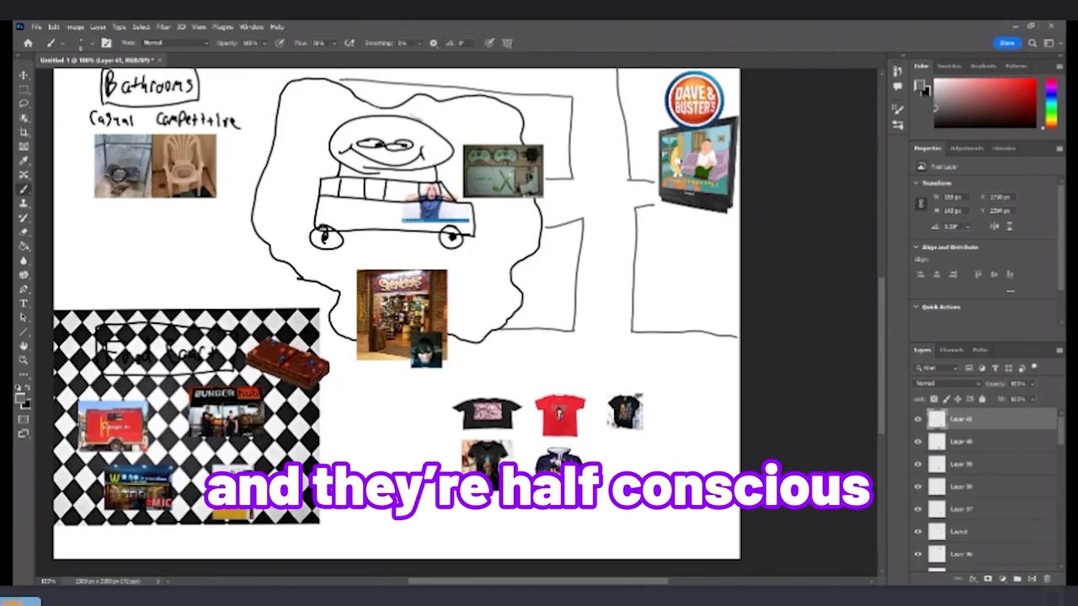
key(ctrl+v)
key(ctrl+t)
mouse_move(501, 314)
mouse_down()
mouse_move(337, 314)
mouse_move(358, 313)
mouse_move(624, 458)
mouse_up()
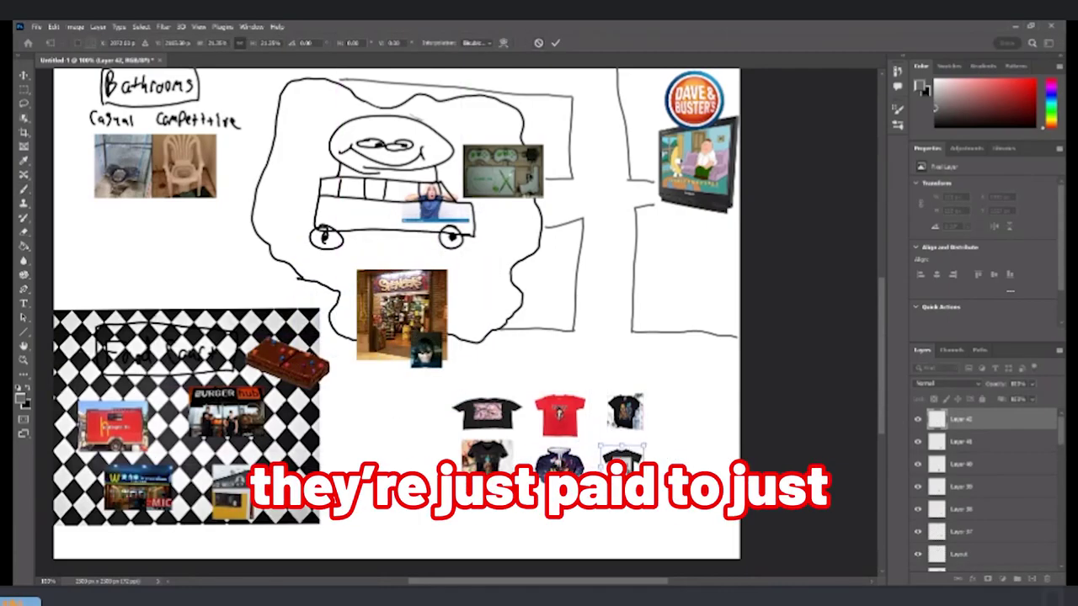
key(Return)
Paste another shirt picture for the clothing display and reposition it with Free Transform
key(ctrl+v)
key(ctrl+t)
drag(523, 314, 358, 314)
key(Return)
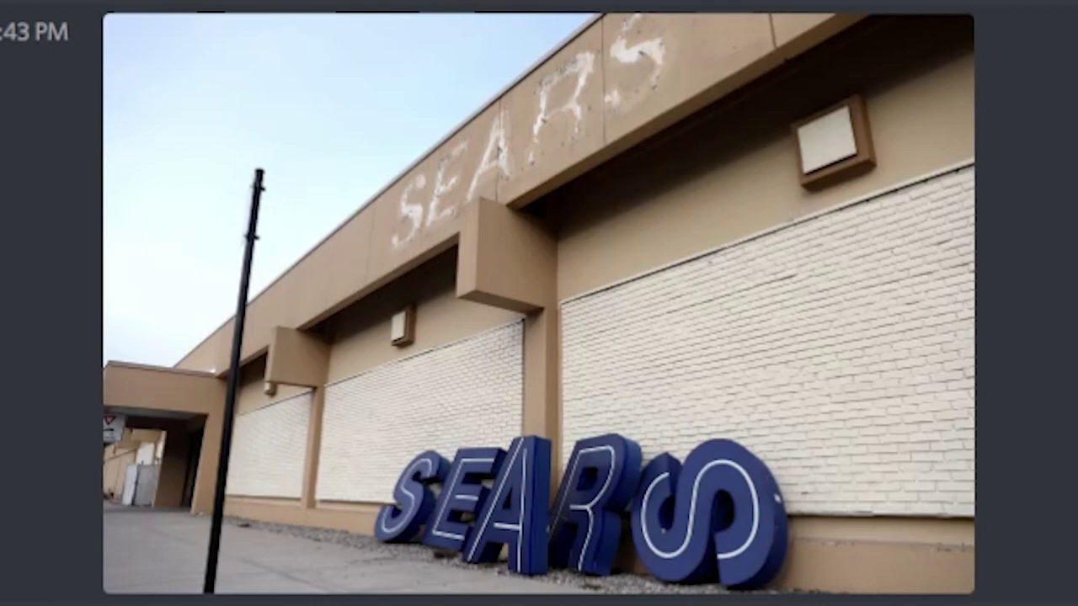
click(1013, 488)
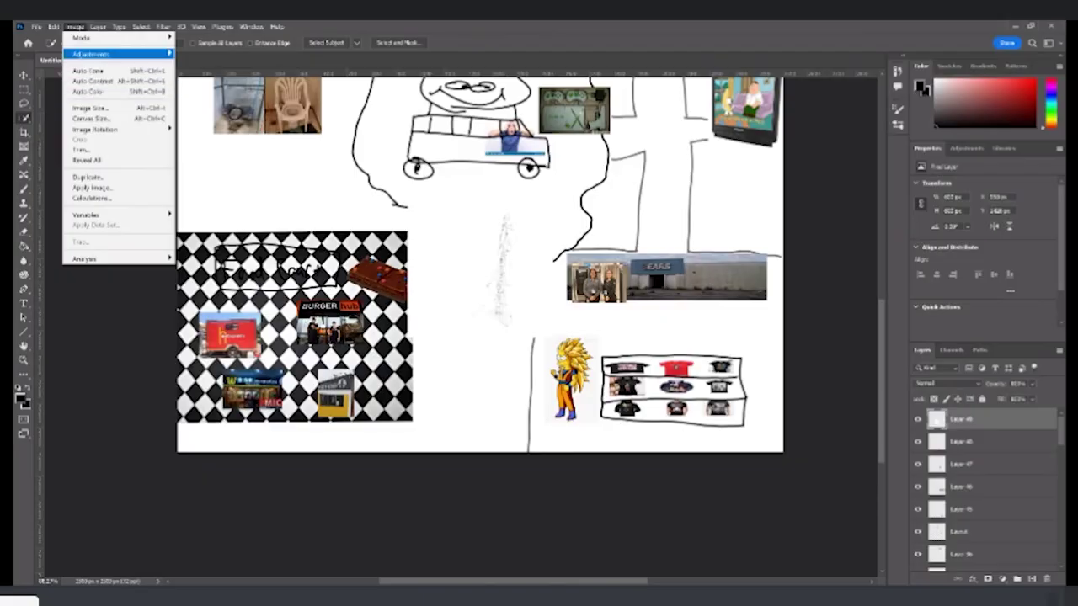
Apply a Hue/Saturation adjustment to the faint white-background picture on Layer 49
mouse_move(117, 54)
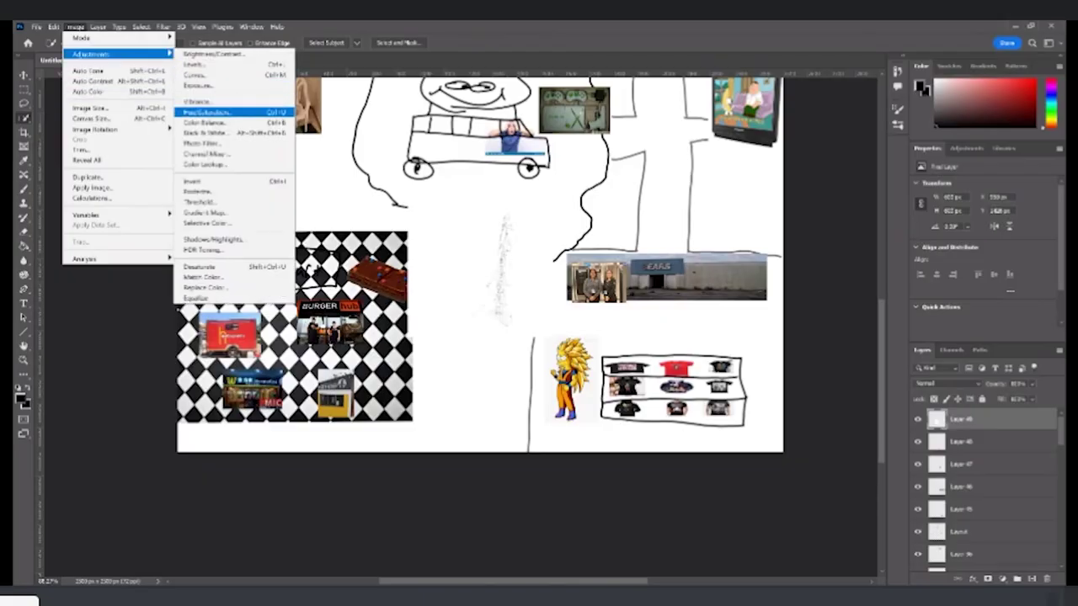
click(206, 112)
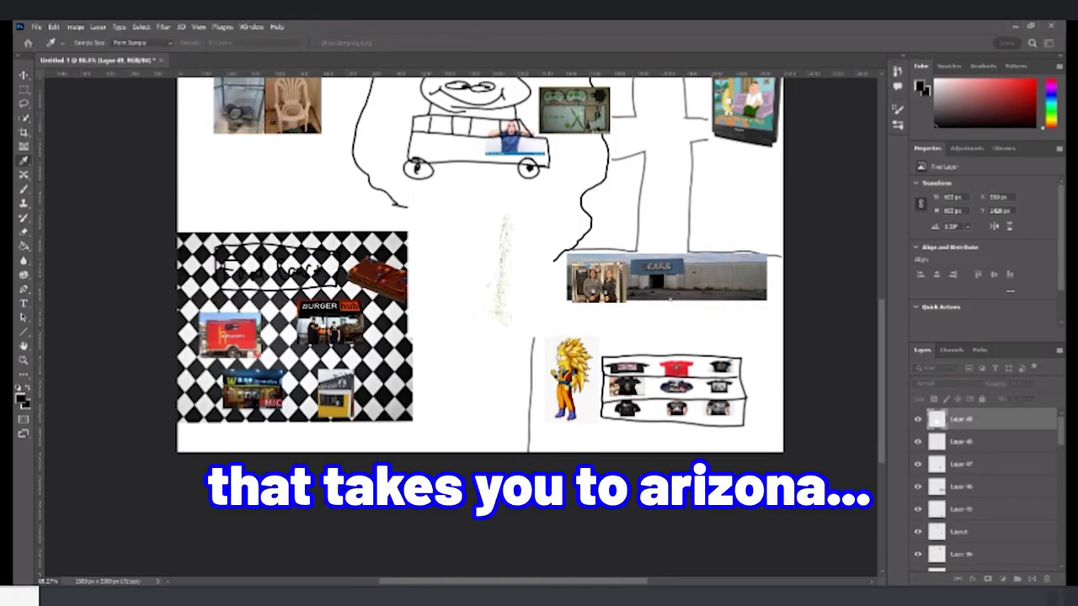
click(812, 307)
Move Layer 49 below Layer 47, shrink its picture and place it beside the spiky-haired figure
drag(969, 419, 969, 473)
key(ctrl+t)
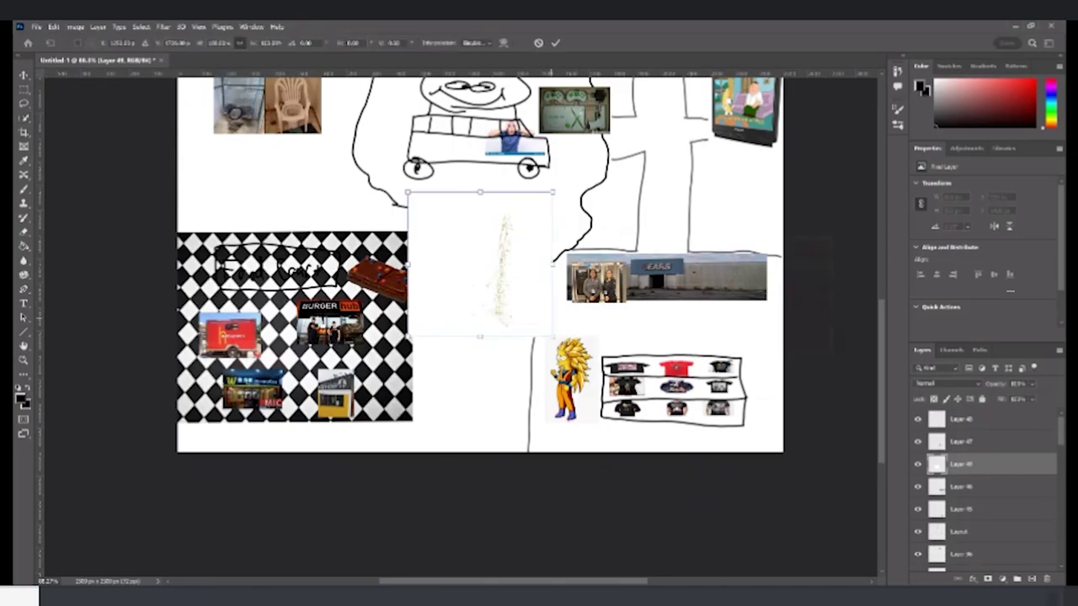
drag(555, 338, 470, 254)
drag(449, 215, 613, 433)
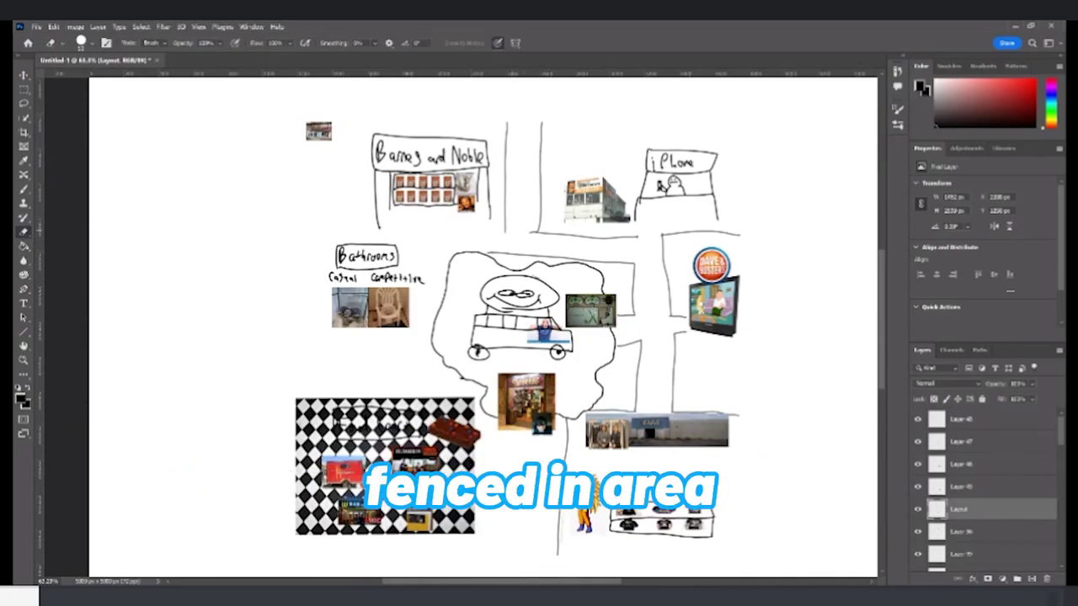
Close the enlarged chain-link fence picture in Discord and send the copied image to the mall group chat
key(b)
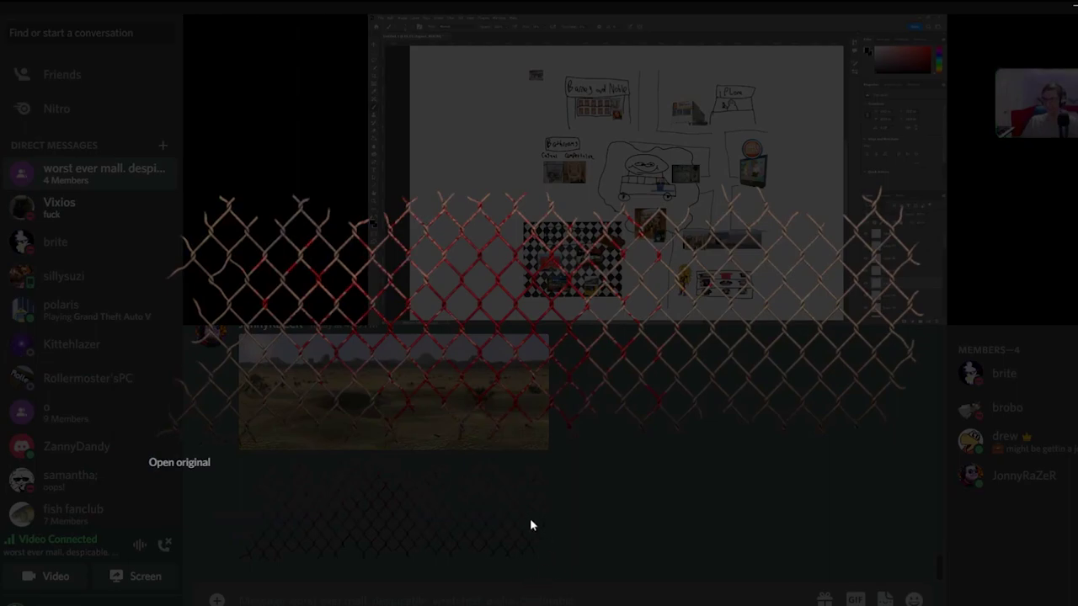
click(566, 555)
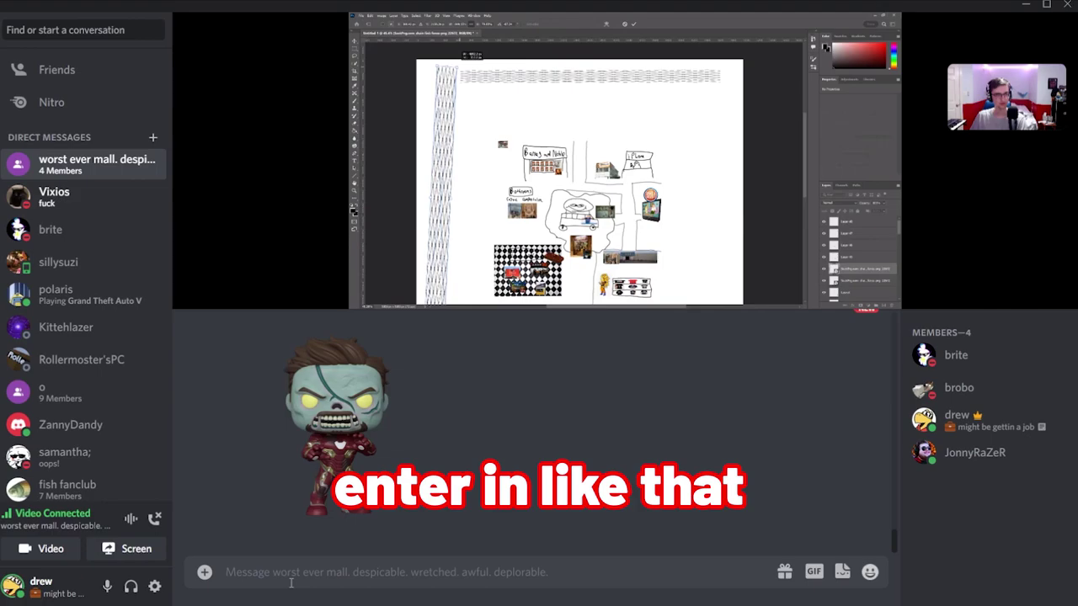
key(ctrl+v)
key(Return)
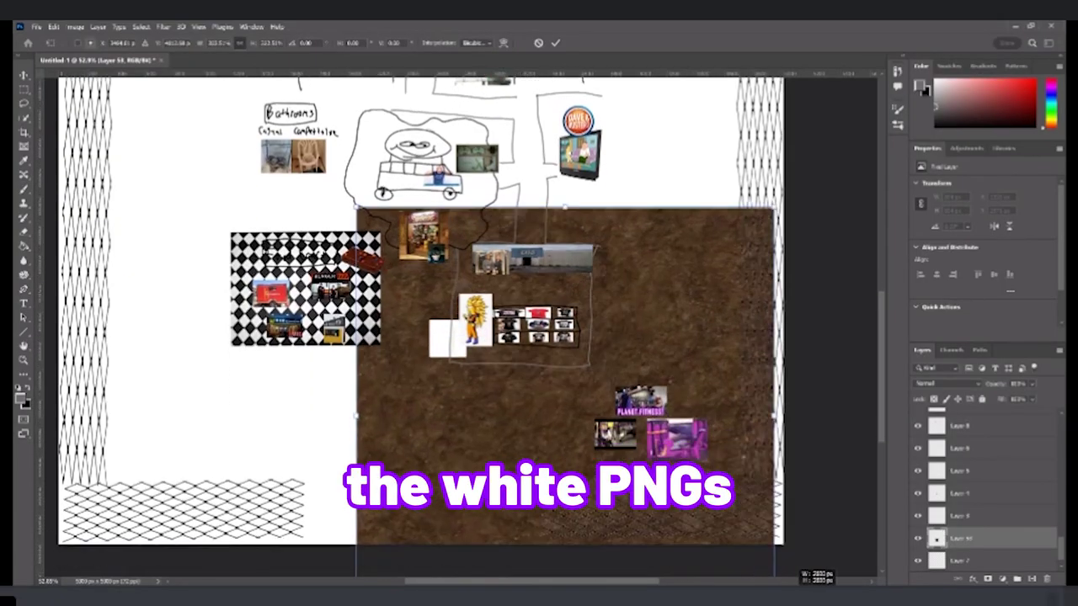
Enlarge and reposition the brown dirt texture so it covers the whole canvas behind the mall
drag(677, 510, 713, 546)
drag(573, 421, 300, 381)
drag(358, 421, 327, 440)
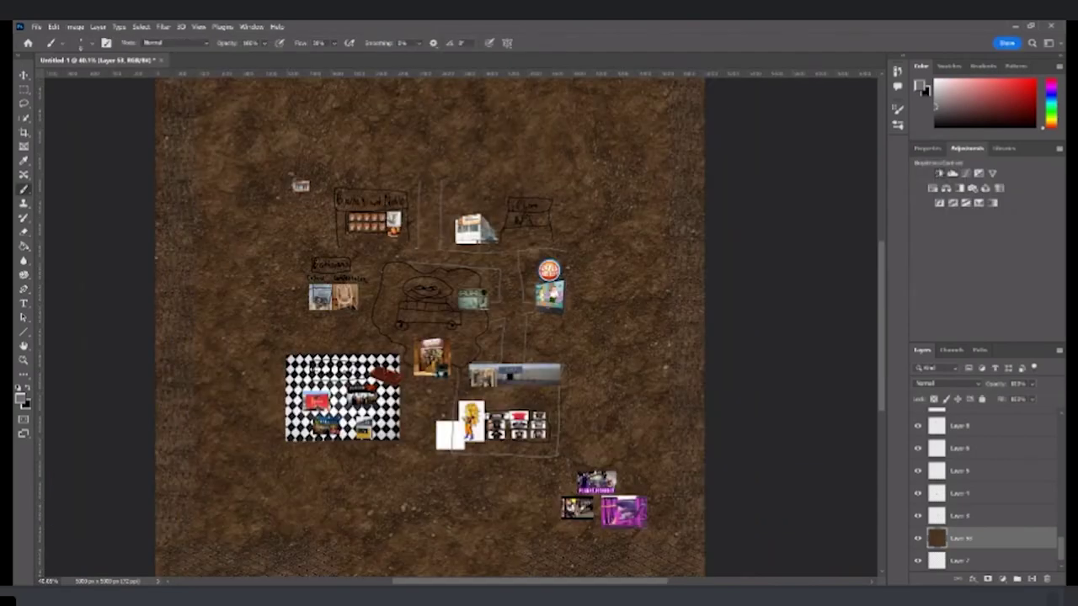
Set the Brightness/Contrast adjustment above the dirt texture to brightness 150 and contrast -27
drag(983, 216, 1049, 216)
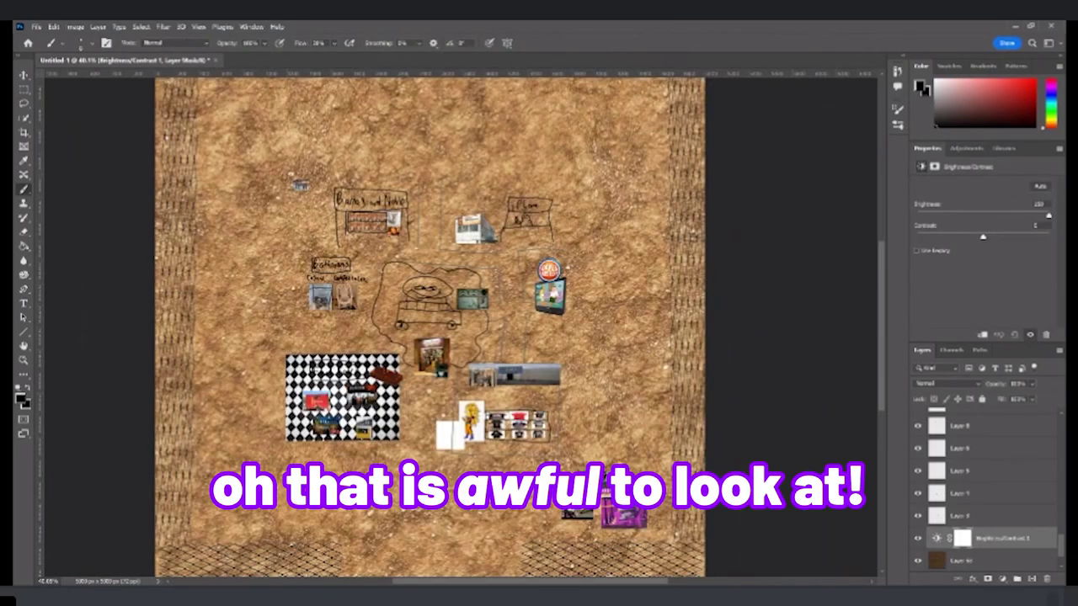
drag(983, 237, 949, 238)
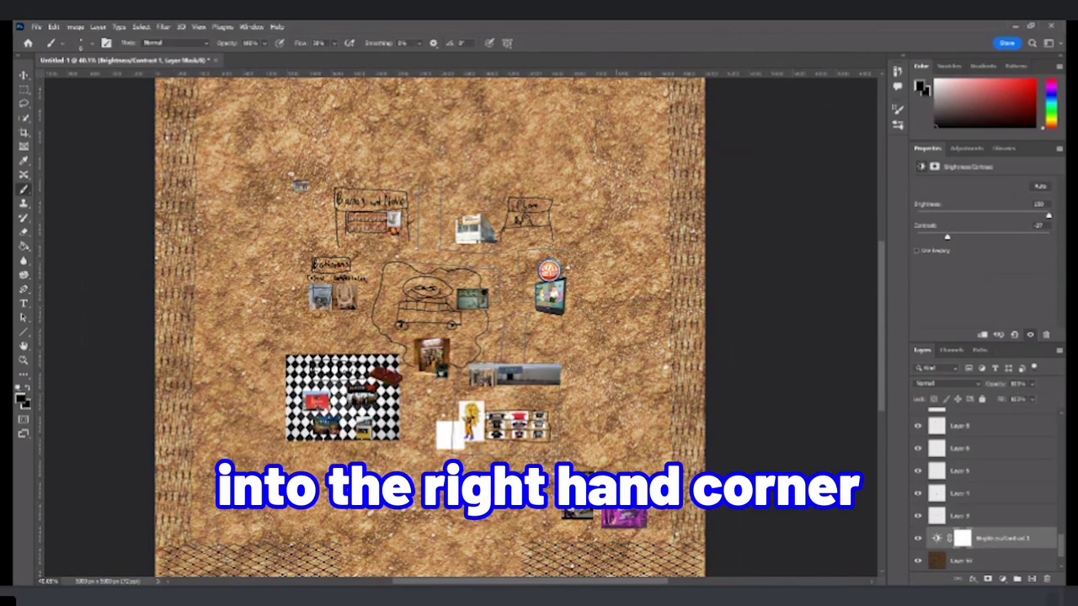
Resize the portrait of the man in the black T-shirt and place it in the map's upper right corner
drag(233, 601, 213, 605)
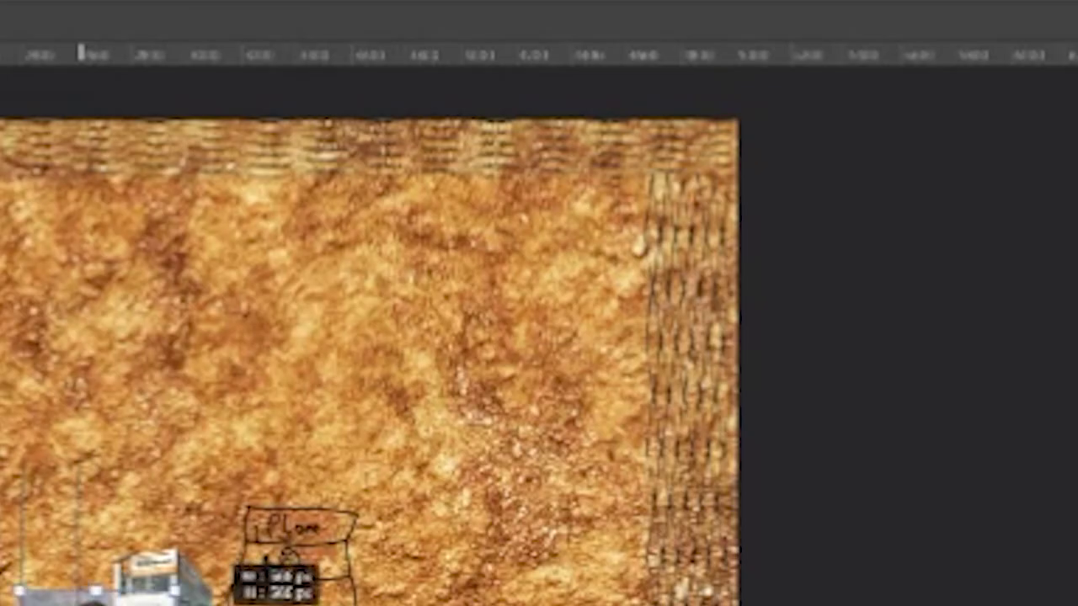
drag(110, 603, 514, 314)
drag(539, 257, 571, 240)
right_click(556, 293)
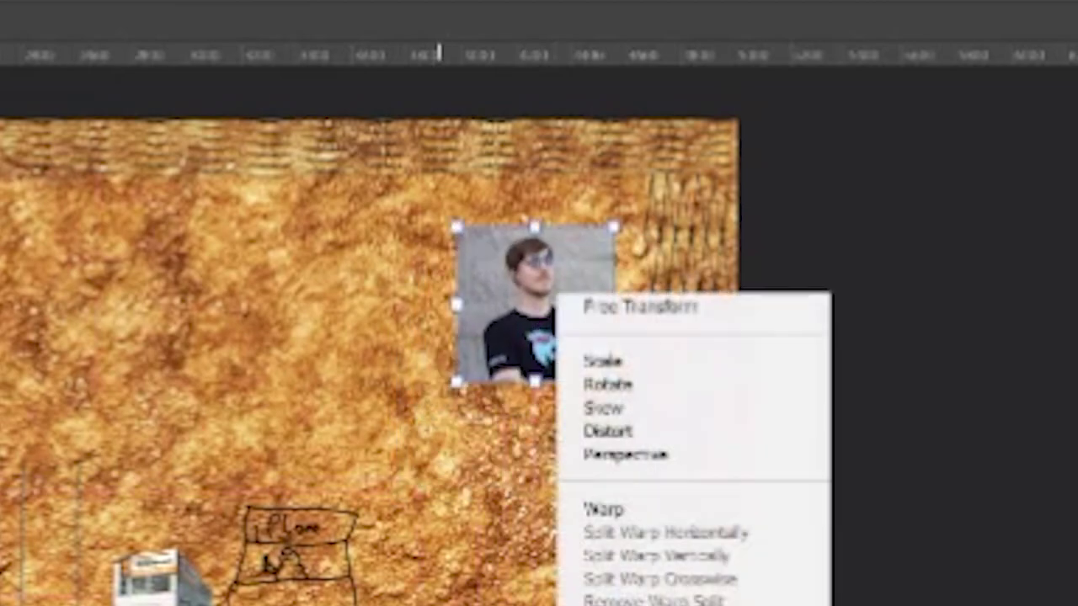
key(Escape)
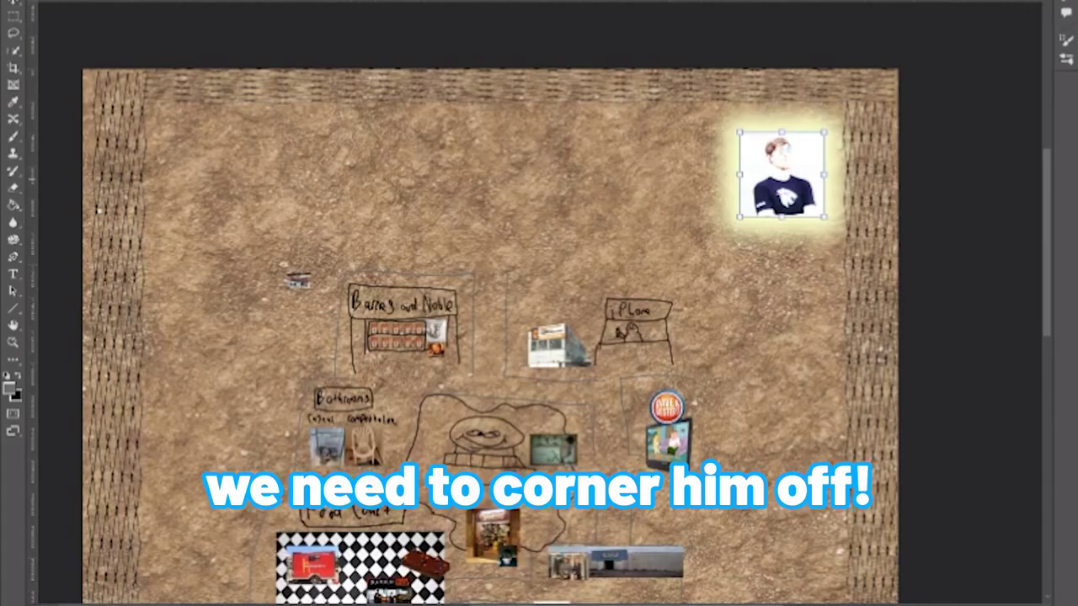
Reposition the glowing portrait in the corner and place the radiation caution sign to its lower left
drag(782, 174, 755, 186)
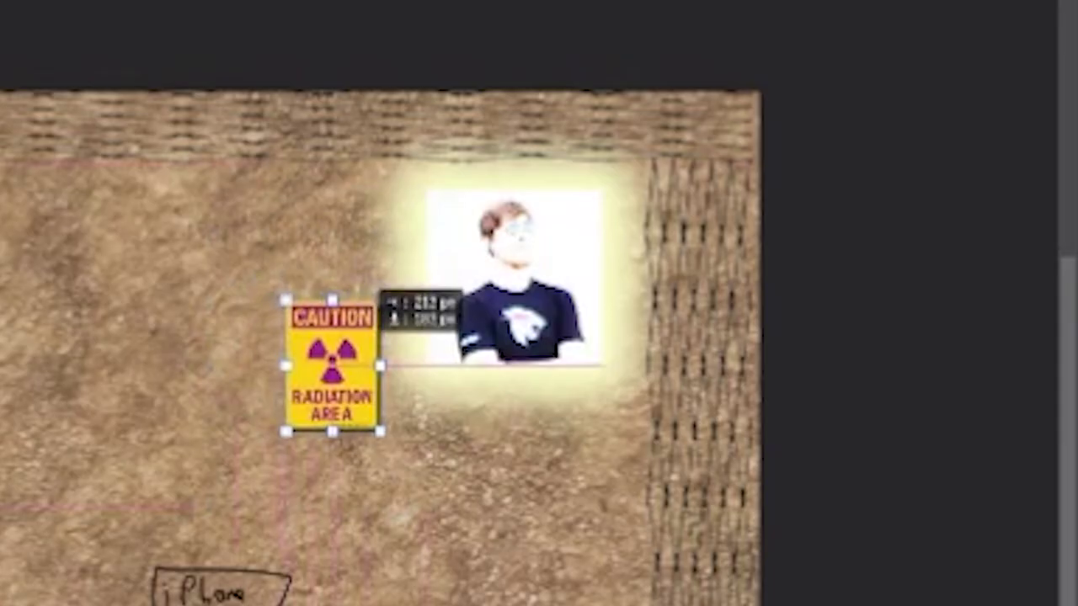
drag(689, 201, 694, 227)
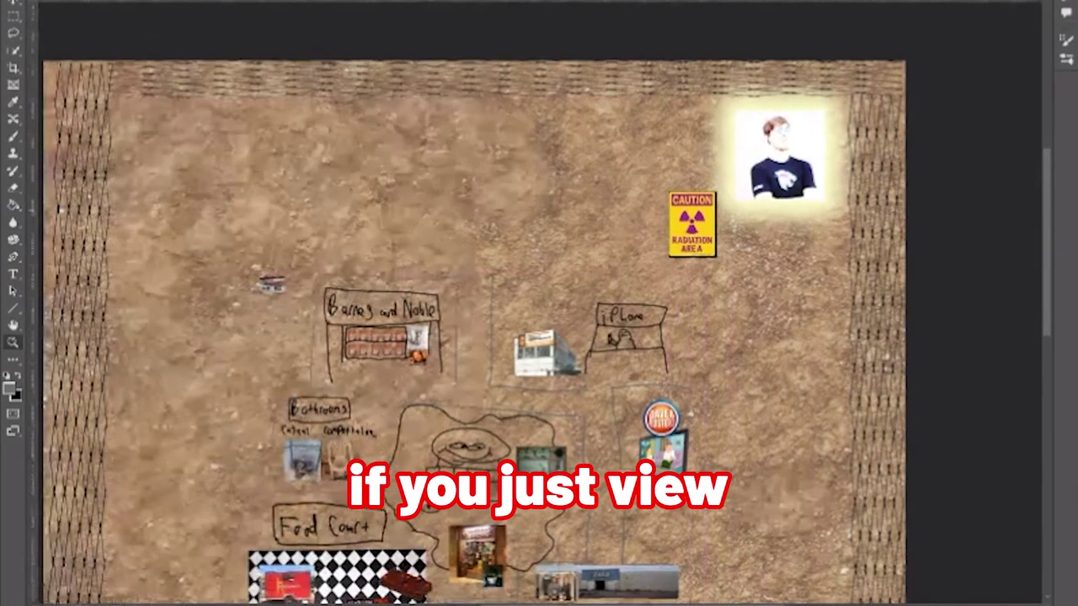
scroll(758, 253, up, 5)
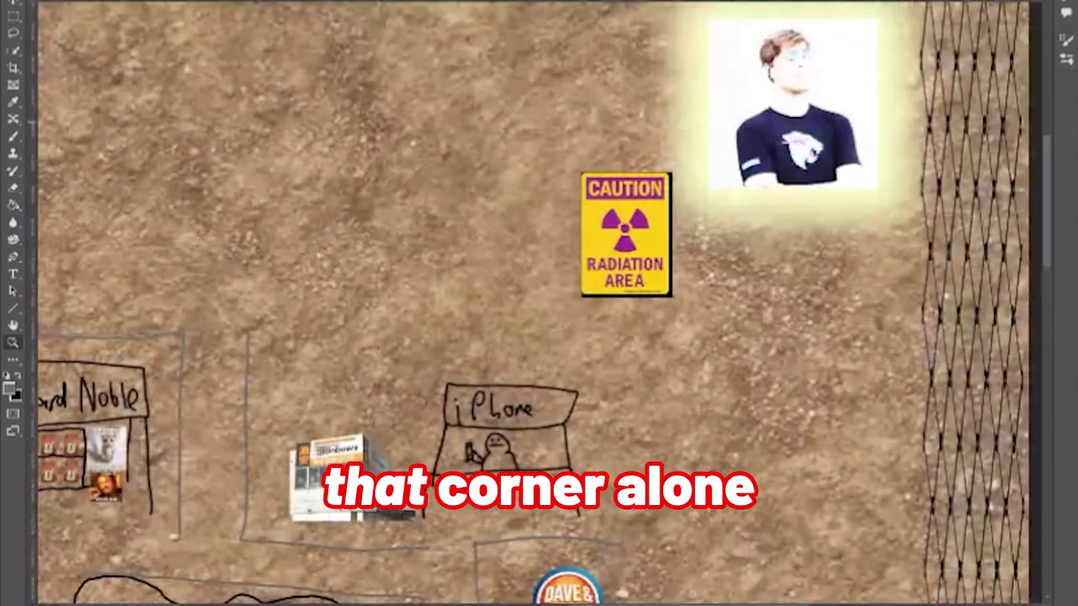
scroll(529, 312, up, 3)
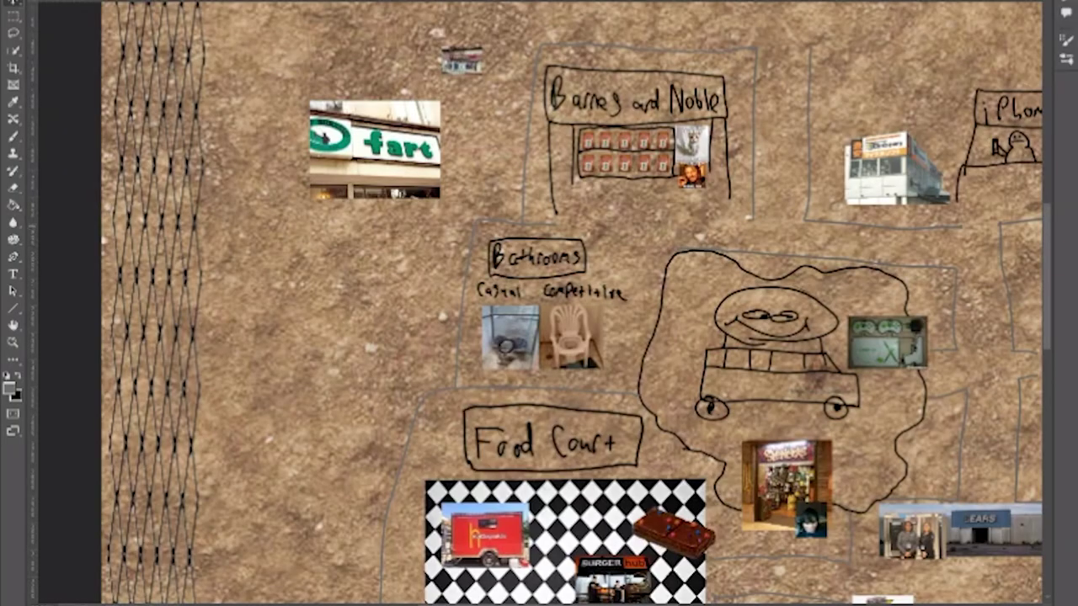
Resize the small storefront picture to the left of the Barnes and Noble stall with Free Transform
key(ctrl+t)
mouse_move(483, 74)
mouse_down()
mouse_move(548, 122)
mouse_move(481, 68)
mouse_up()
key(Return)
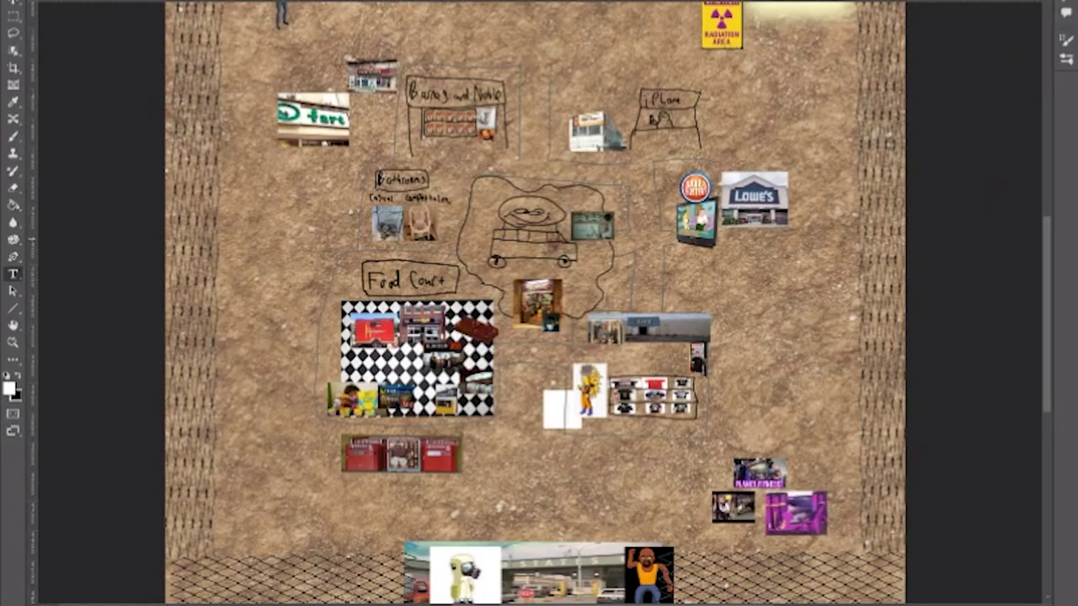
Paste the copied picture and move the standing man off the Barnes and Noble sign to its upper left
key(ctrl+v)
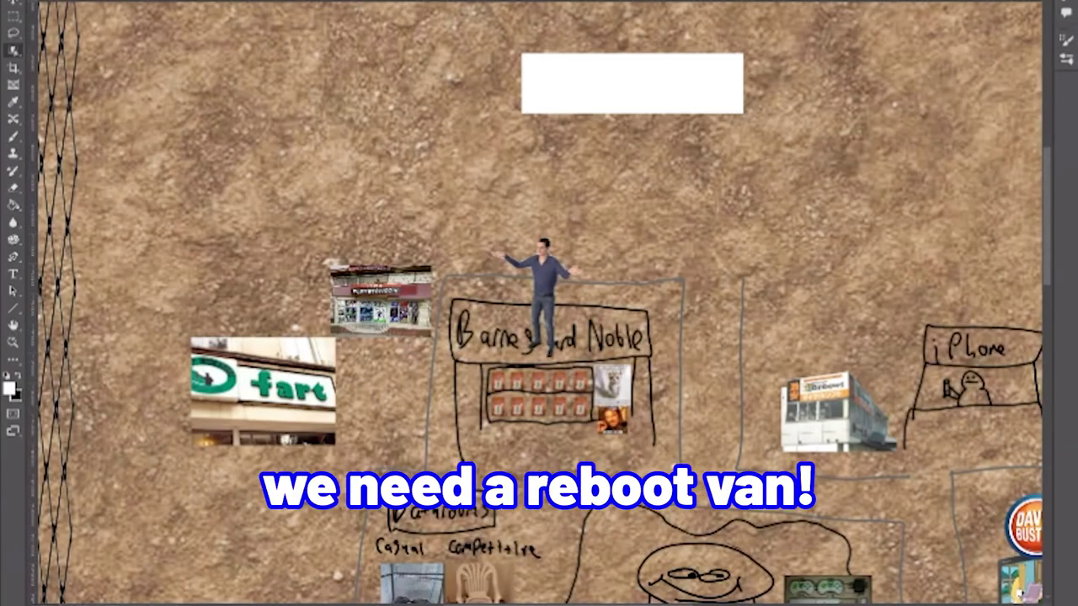
drag(544, 291, 396, 224)
key(t)
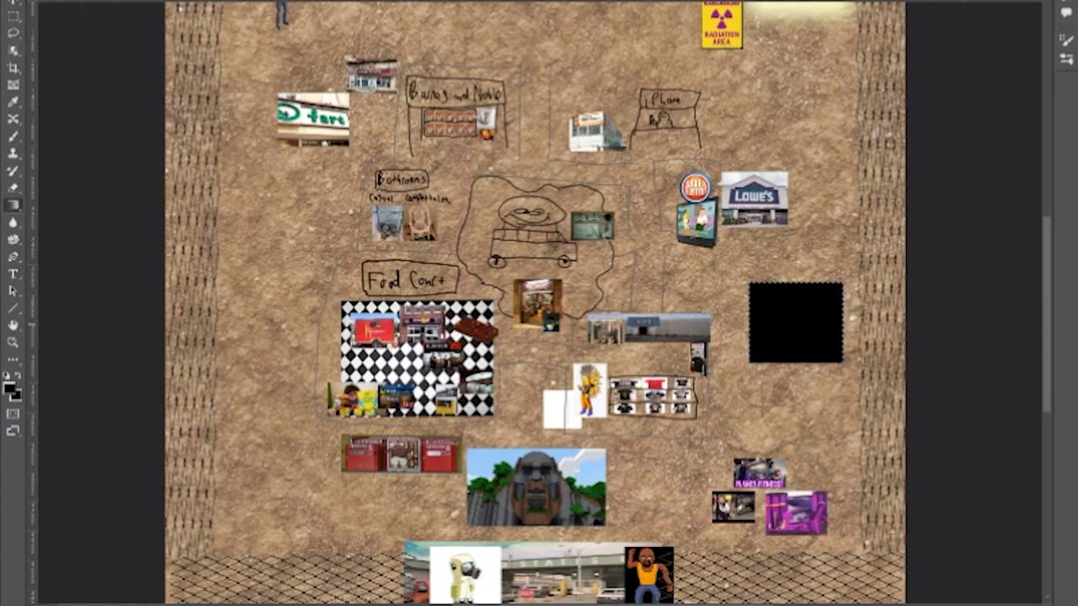
Try a gradient fill across the black square selection below the Lowe's picture, then undo it
drag(796, 324, 795, 320)
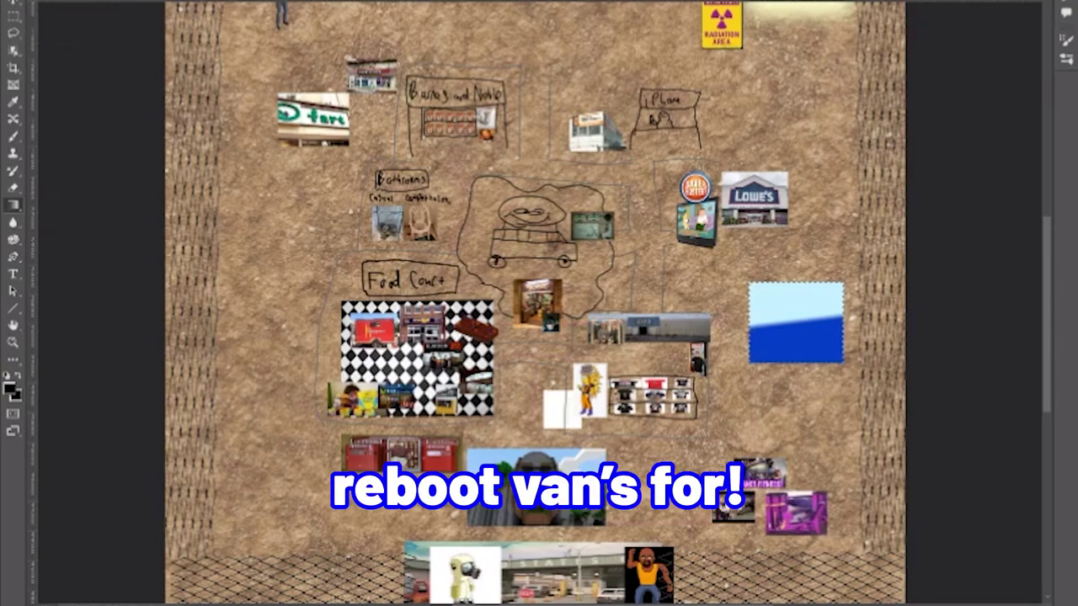
key(ctrl+z)
key(i)
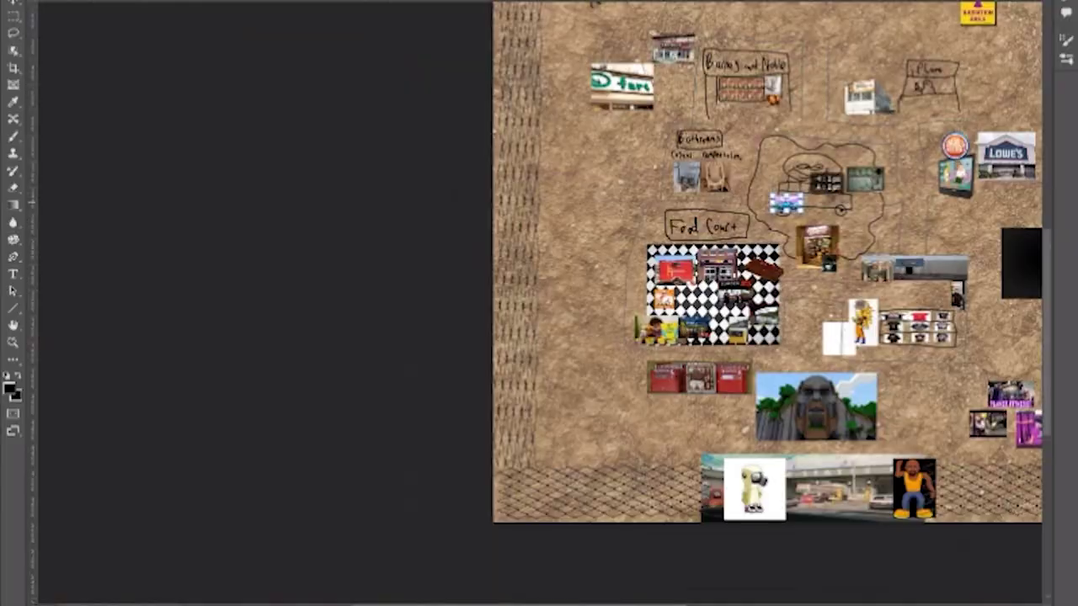
Move the small pictures off the bus drawing in the center of the mall
mouse_move(828, 186)
mouse_down()
mouse_move(854, 221)
mouse_move(943, 192)
mouse_up()
key(m)
key(z)
key(z)
drag(946, 279, 861, 279)
drag(868, 214, 639, 263)
scroll(624, 352, down, 1)
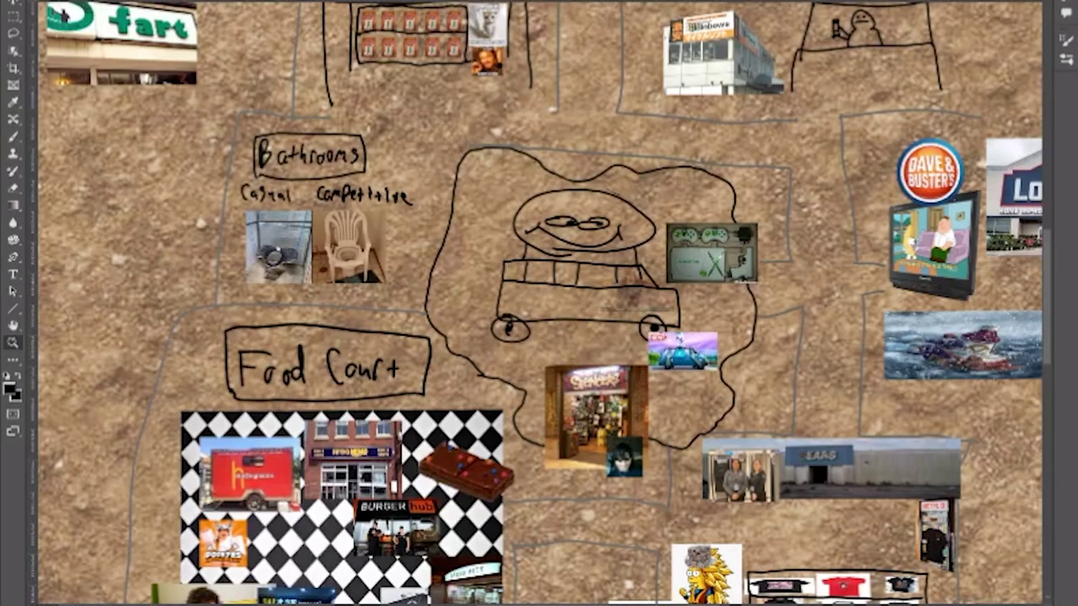
Paste the wooden playground picture, move it to the left of the bus drawing and apply the placement
key(ctrl+v)
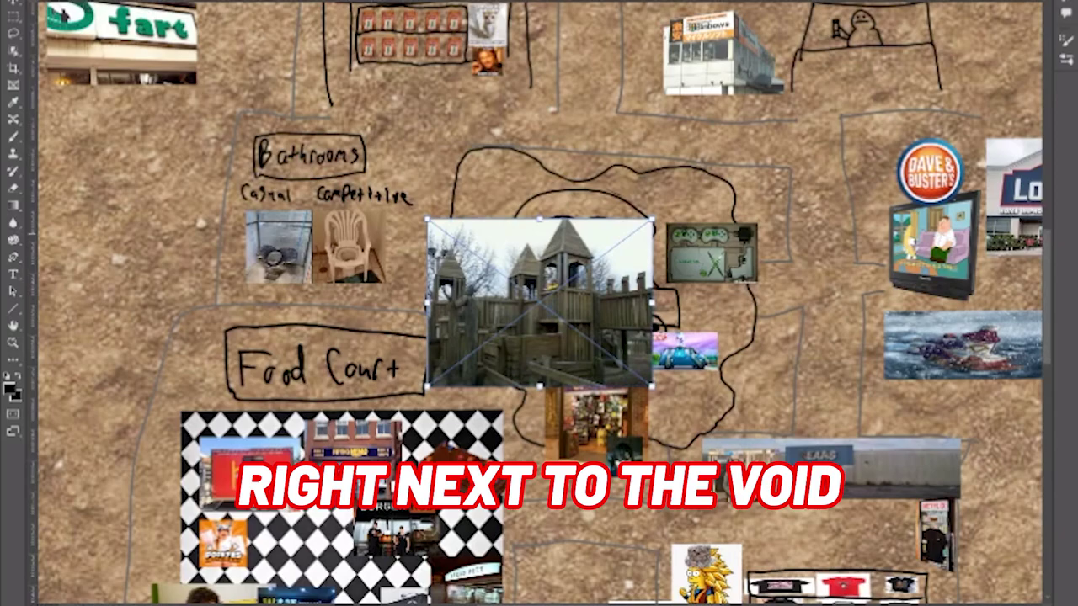
mouse_move(544, 284)
mouse_down()
mouse_move(244, 207)
mouse_move(251, 223)
mouse_up()
key(Return)
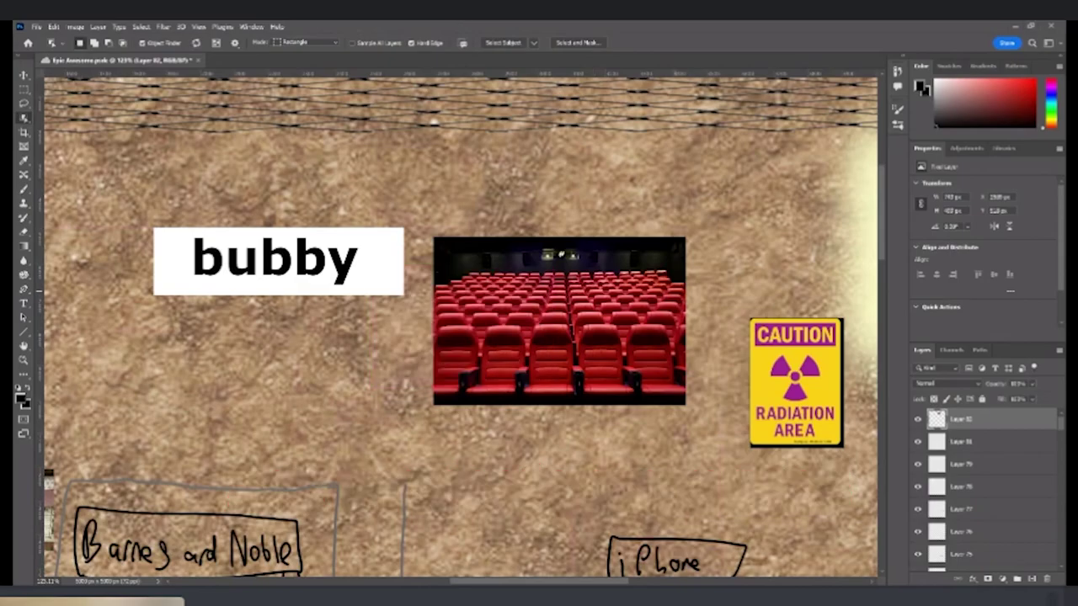
Paste the Papa John's billboard picture, scale it down and place it against the left edge of the food court floor
key(ctrl+v)
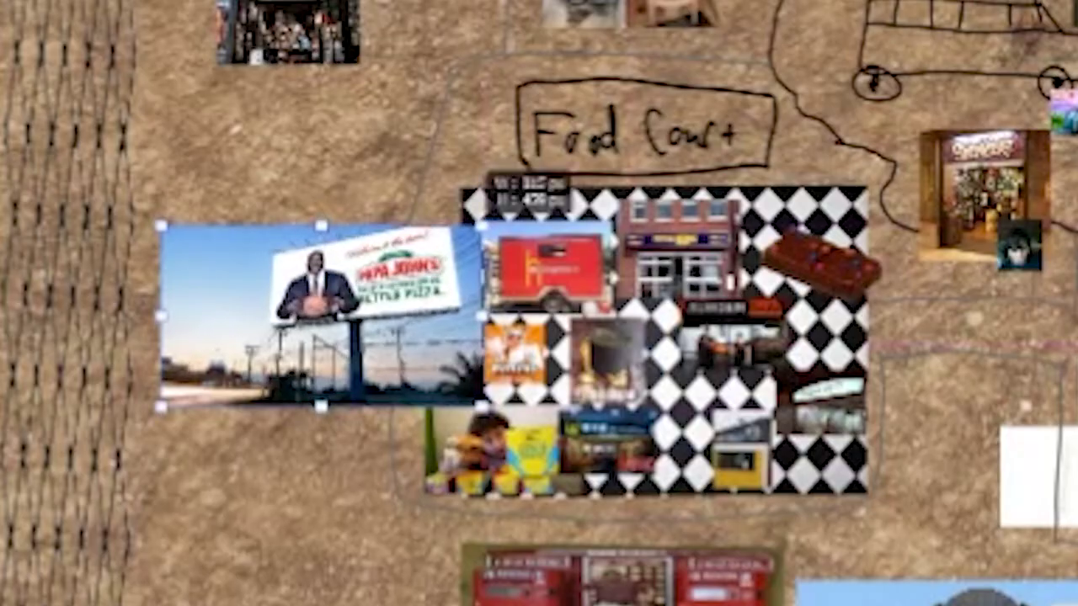
drag(481, 222, 356, 294)
drag(262, 352, 345, 334)
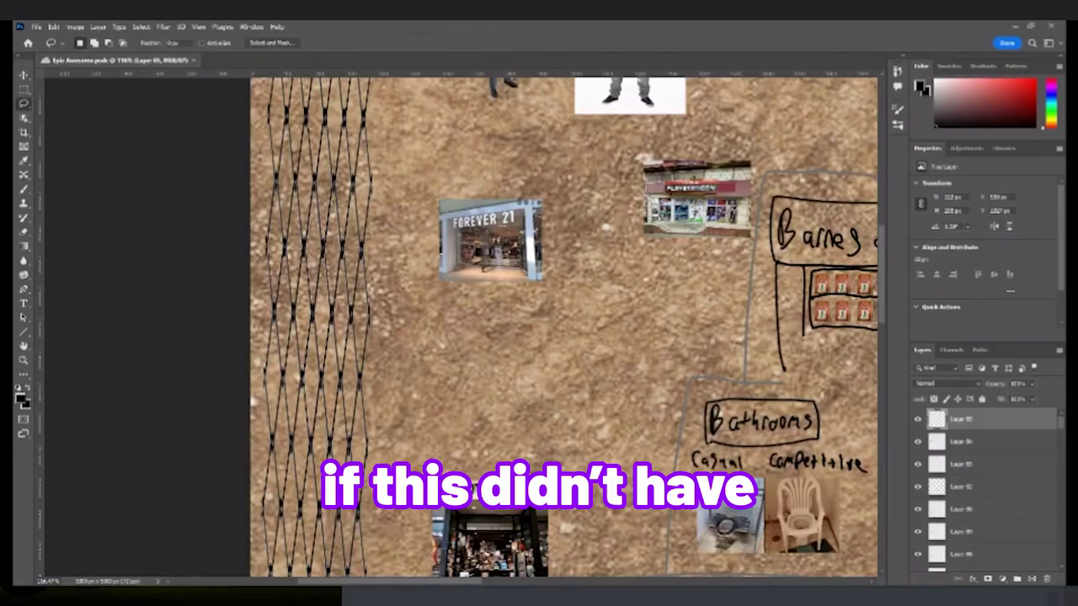
Paste the billboard picture with the Peter Griffin cutout and scale it down to a small picture
key(ctrl+v)
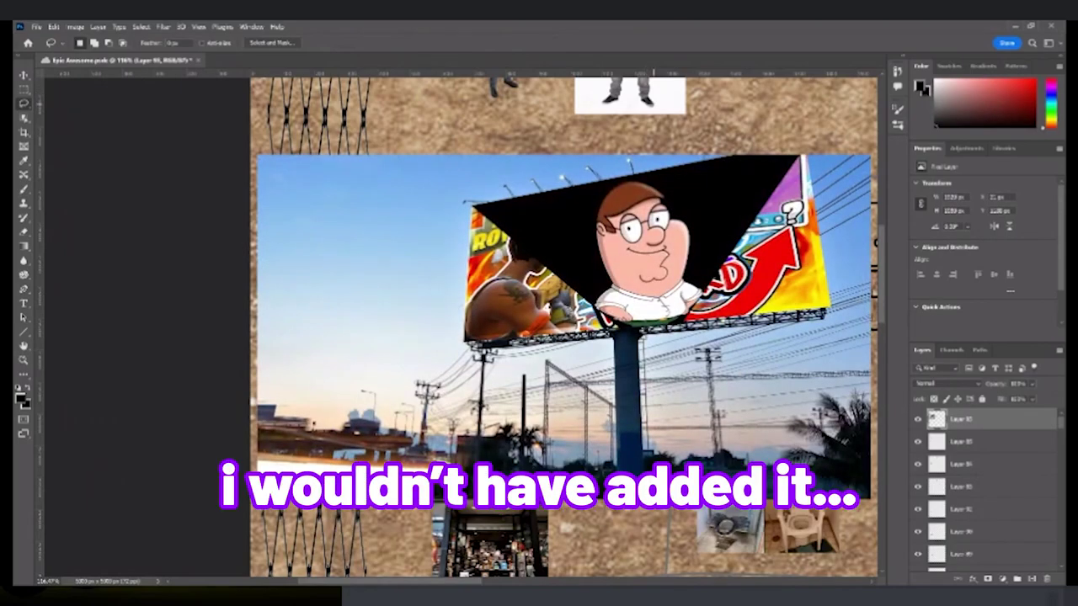
key(ctrl+t)
drag(871, 155, 499, 308)
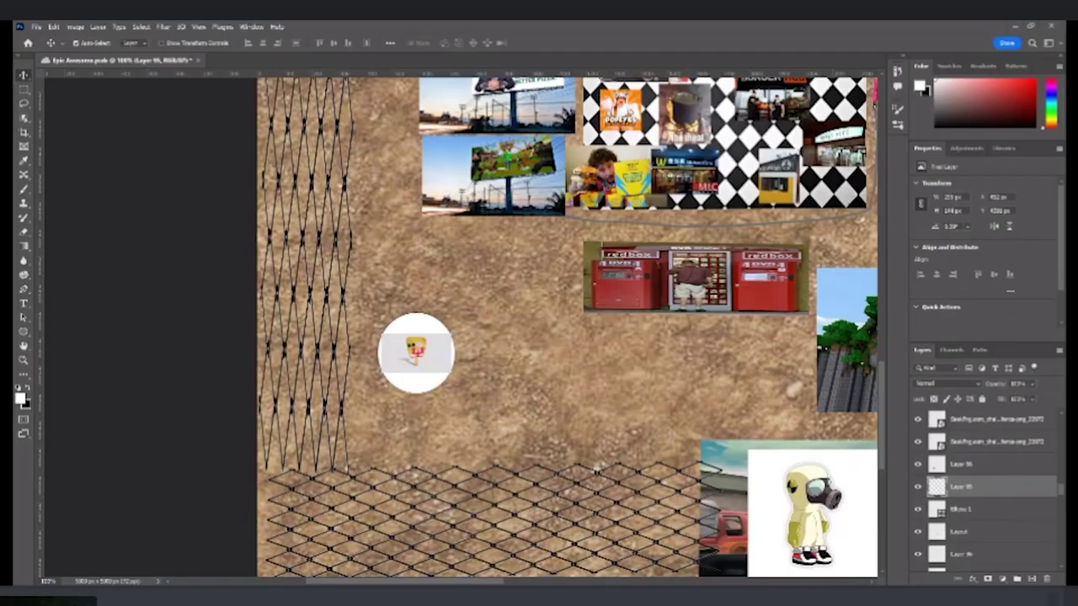
Paste the picture of the dark figure in a white-tiled room, scale it down, place it below the black square and apply the transform
drag(741, 278, 118, 552)
scroll(460, 327, right, 10)
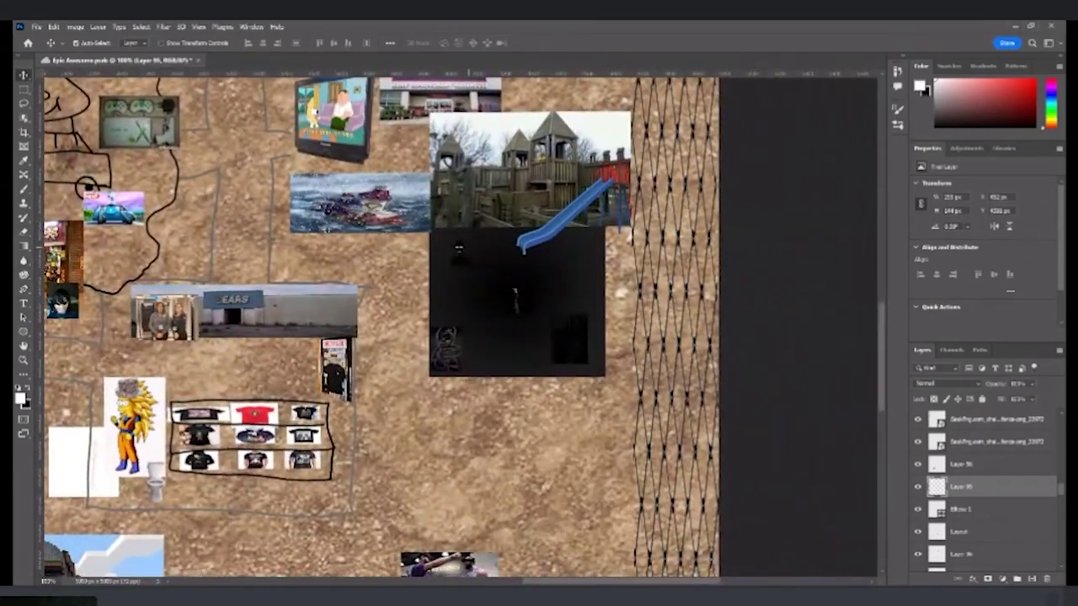
key(ctrl+v)
key(ctrl+t)
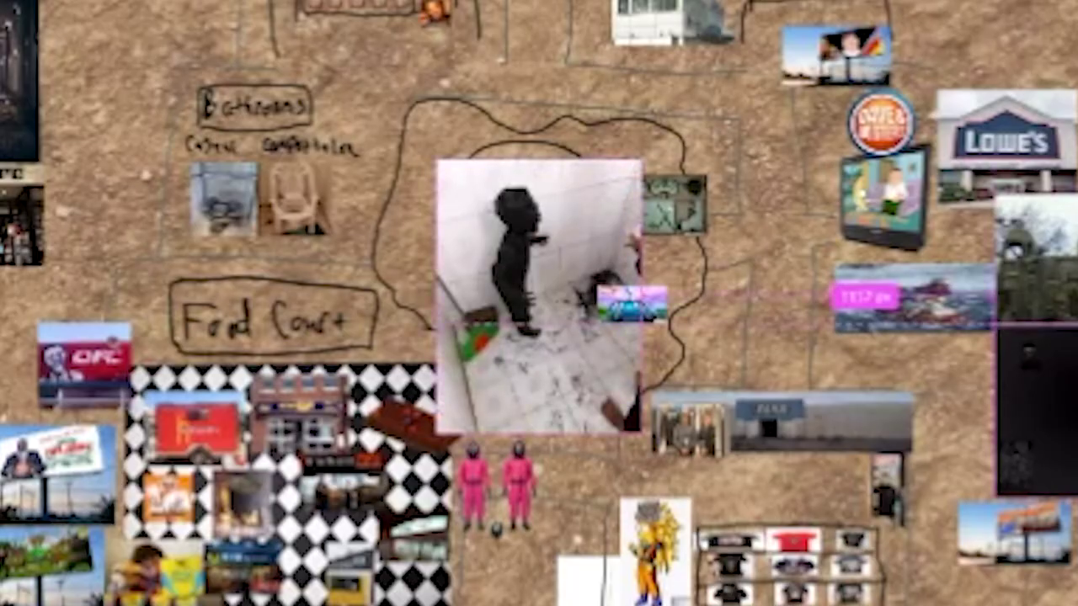
drag(641, 432, 619, 356)
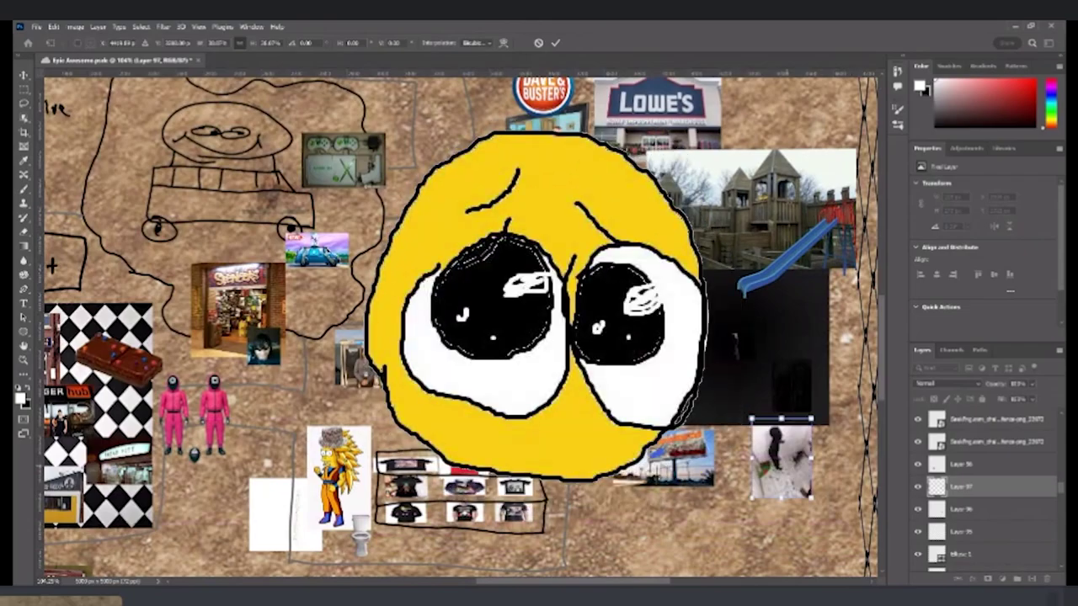
drag(788, 466, 806, 473)
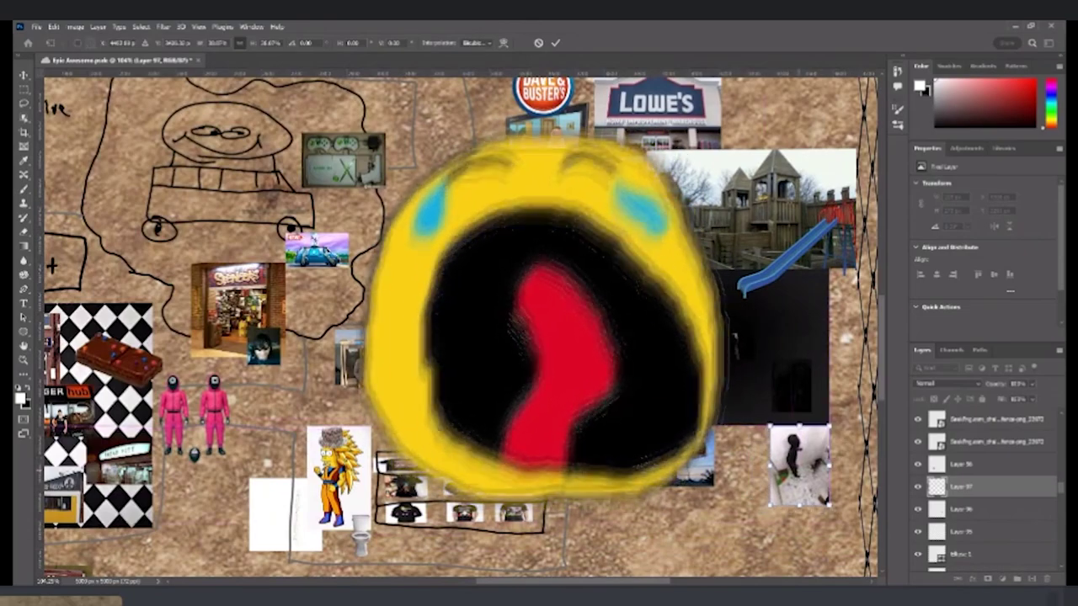
click(555, 43)
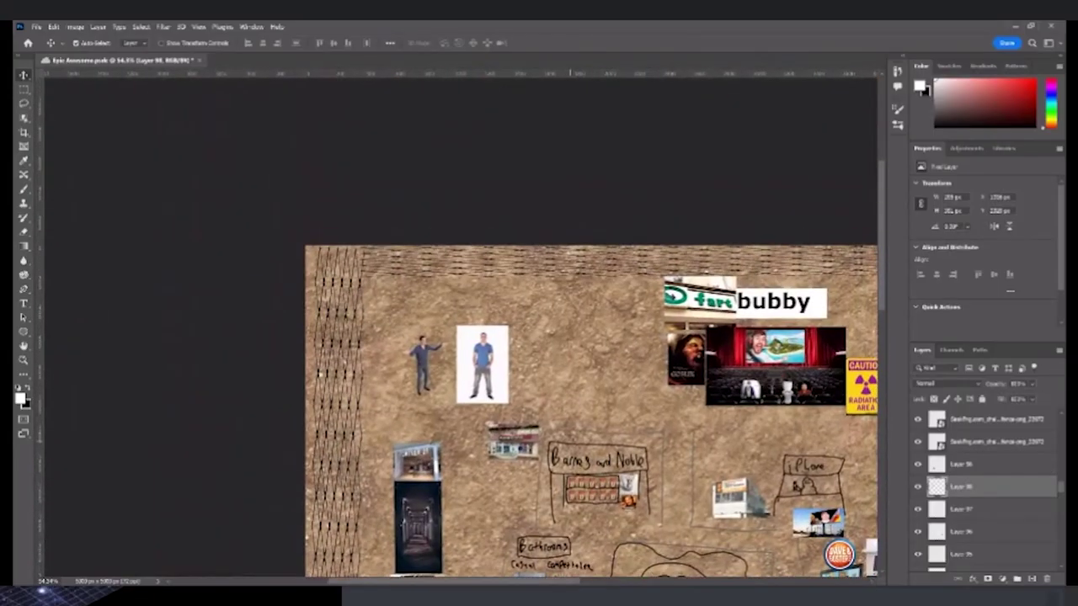
drag(484, 358, 599, 440)
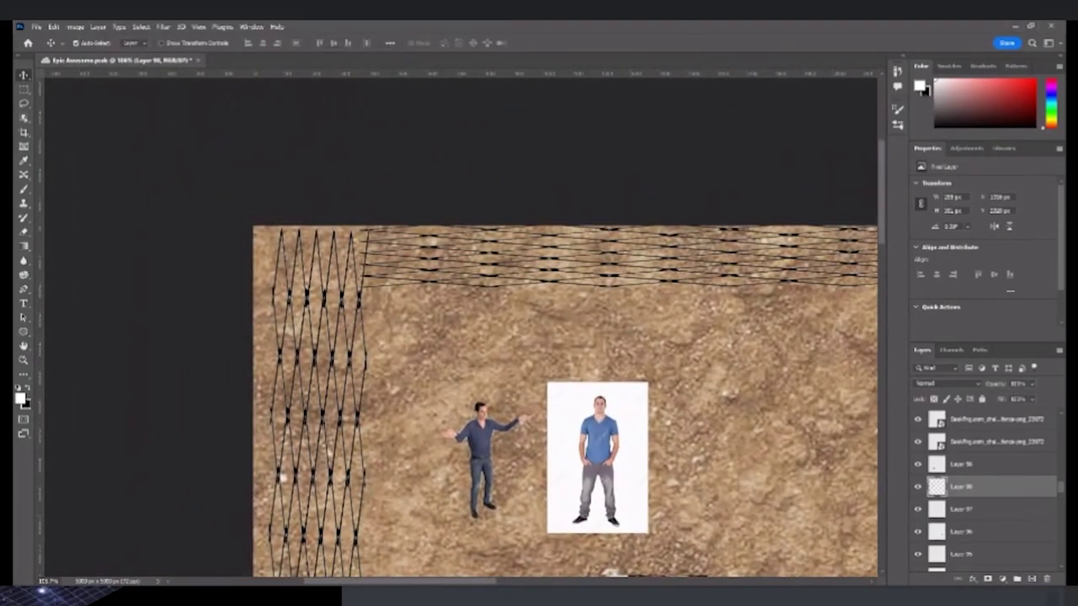
key(ctrl+z)
key(ctrl+shift+z)
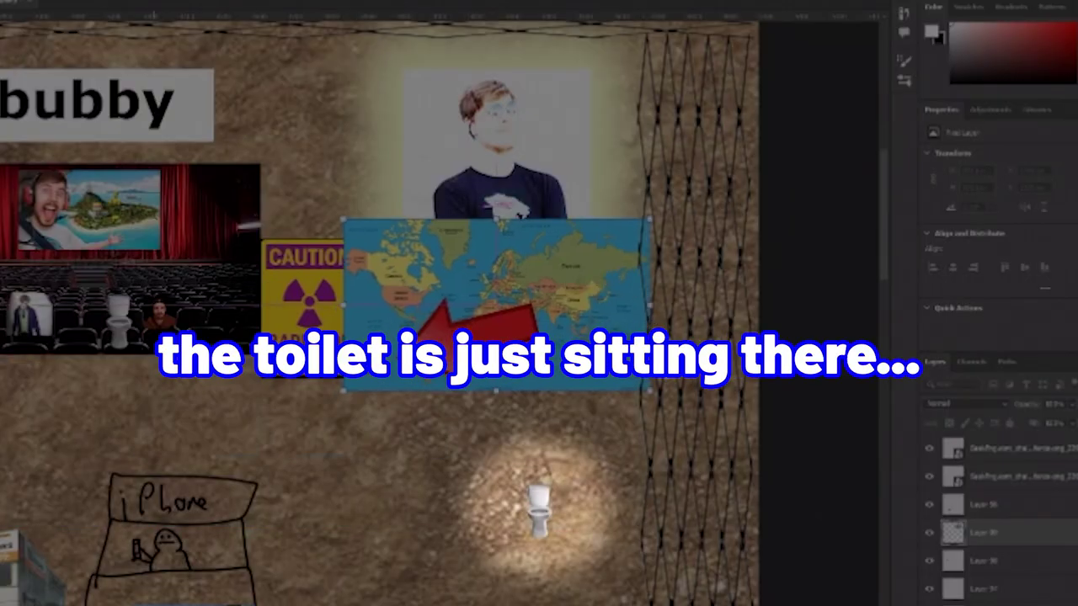
Scale down the world map picture with the red arrow and place it directly below the glowing portrait
drag(648, 220, 541, 282)
drag(485, 327, 557, 304)
drag(613, 261, 462, 71)
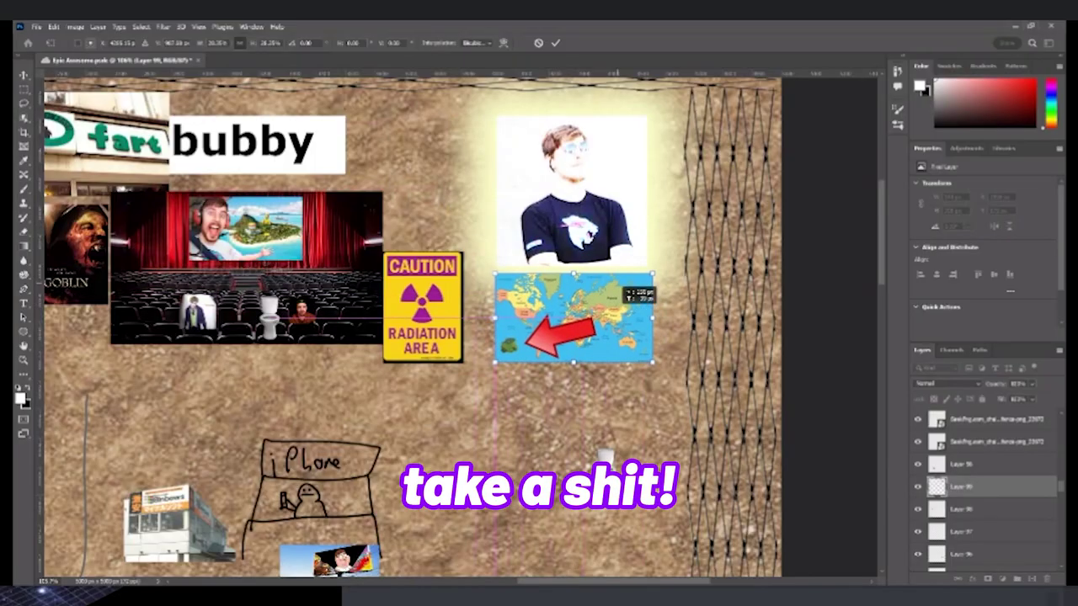
Add the text "you are here" on the world map above the red arrow
click(544, 303)
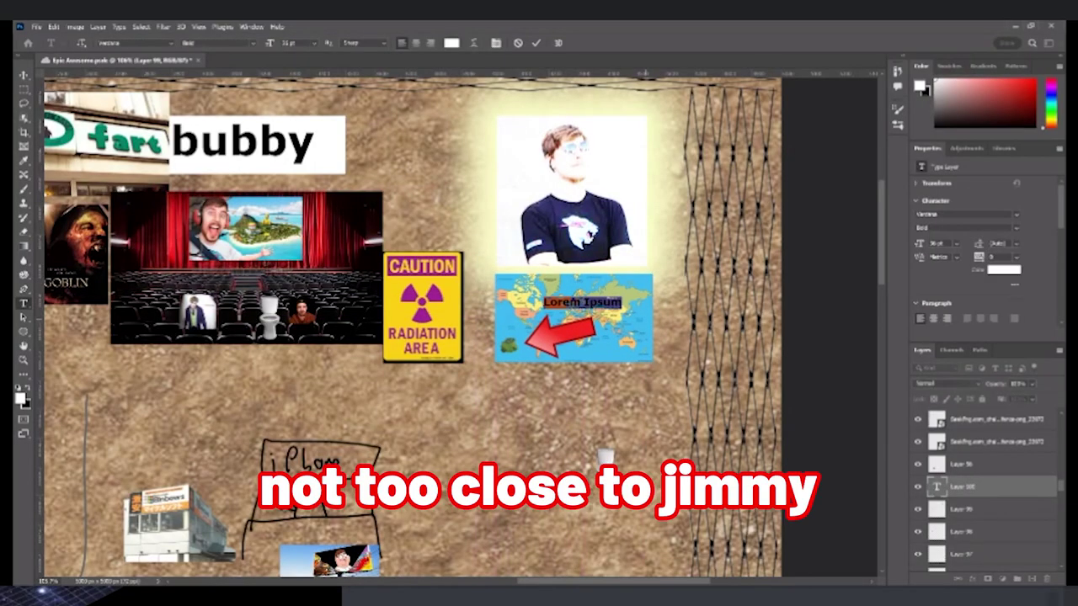
text(you are he)
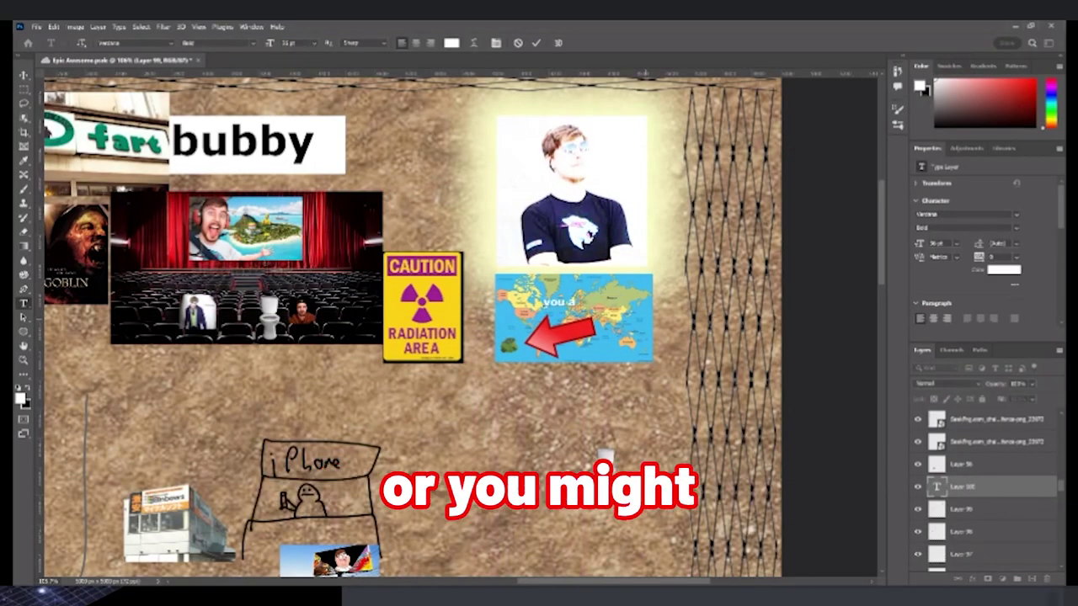
text(re)
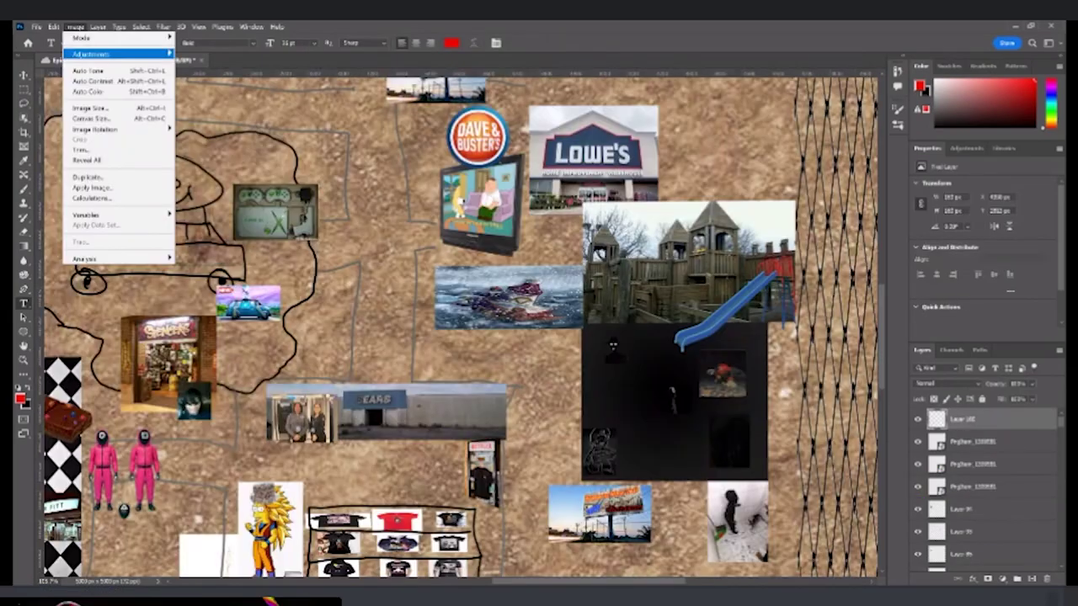
Open the Brightness/Contrast adjustment for the small picture pasted into the black square
mouse_move(108, 53)
click(210, 54)
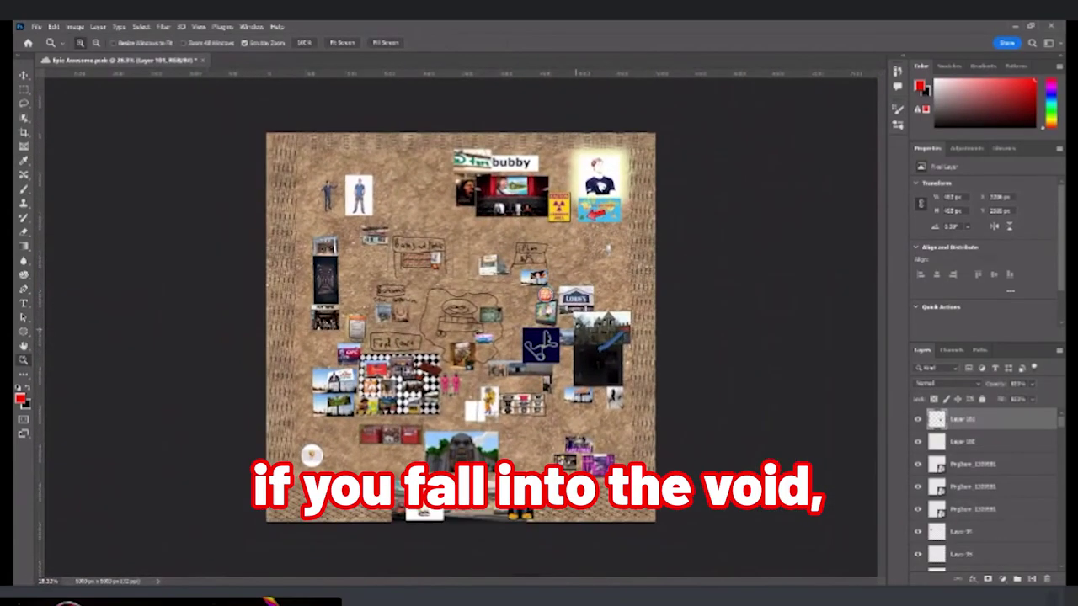
Enlarge the blue race track picture and position it across the mall map
key(t)
key(ctrl+t)
drag(523, 363, 310, 563)
drag(454, 459, 404, 414)
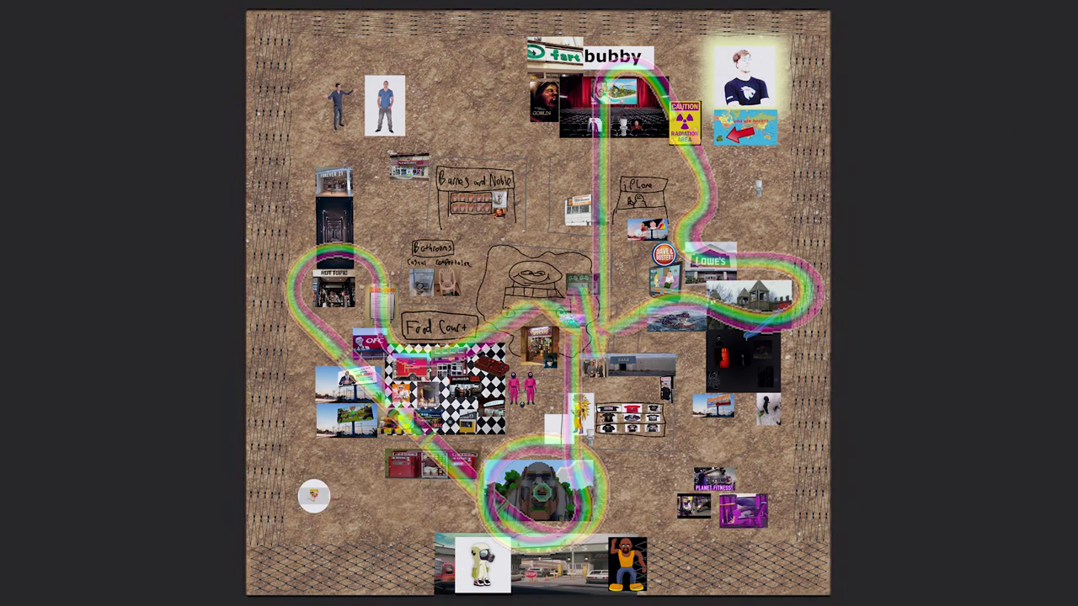